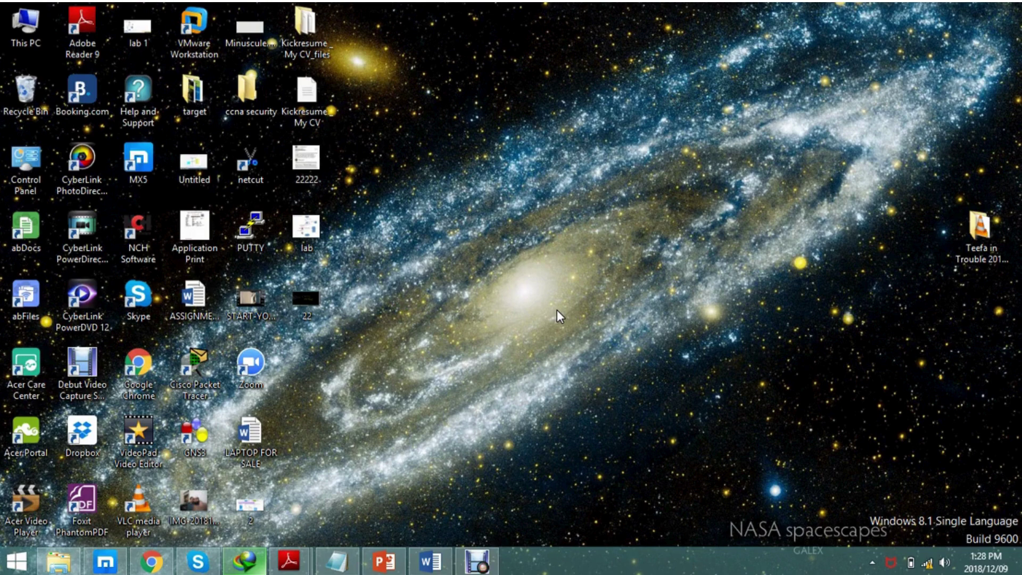
Step: Open the Windows Prefetch folder with the Run command prefetch, granting permanent access, and delete all its contents
key("super+r")
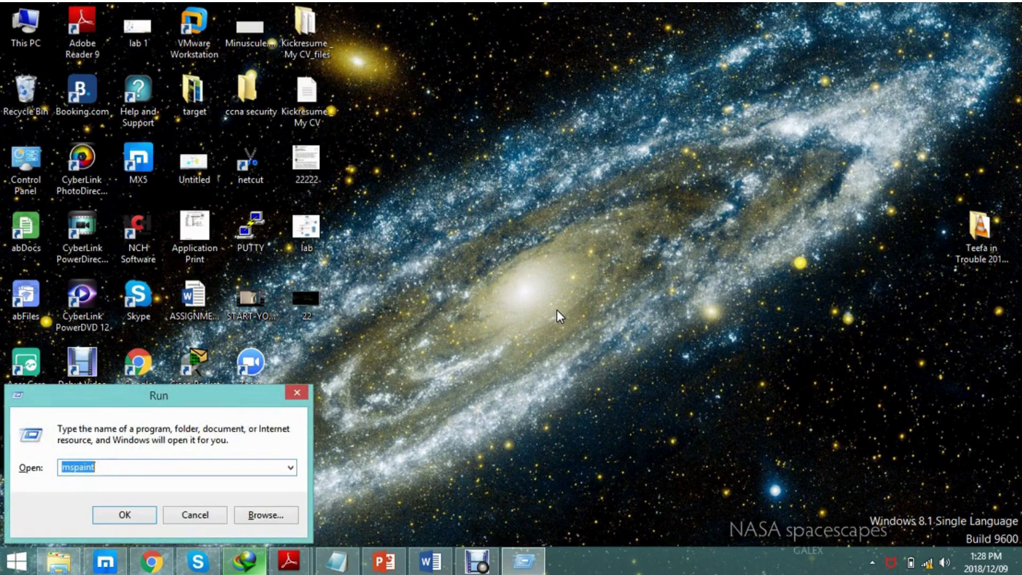
type("pre")
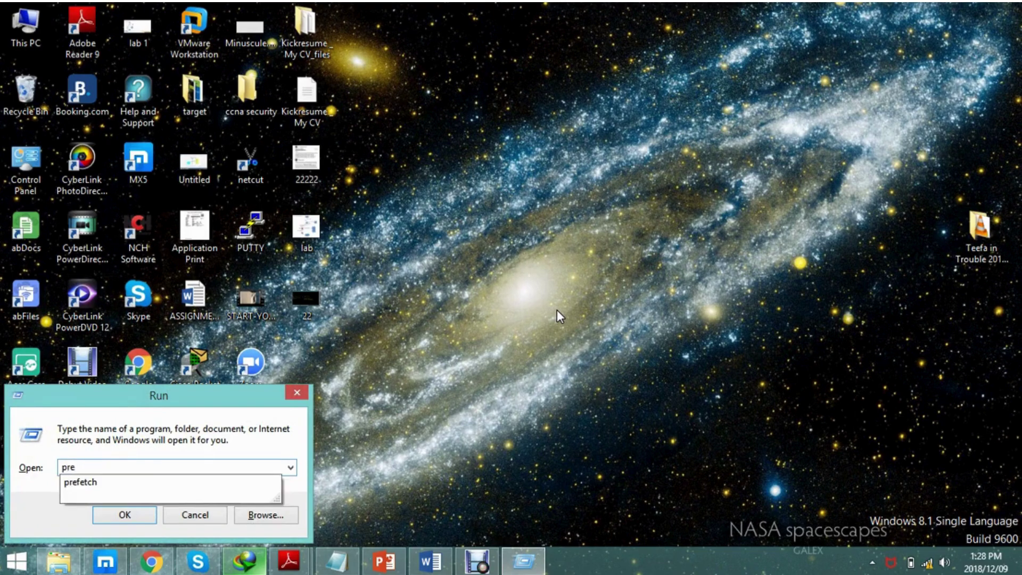
type("fetch")
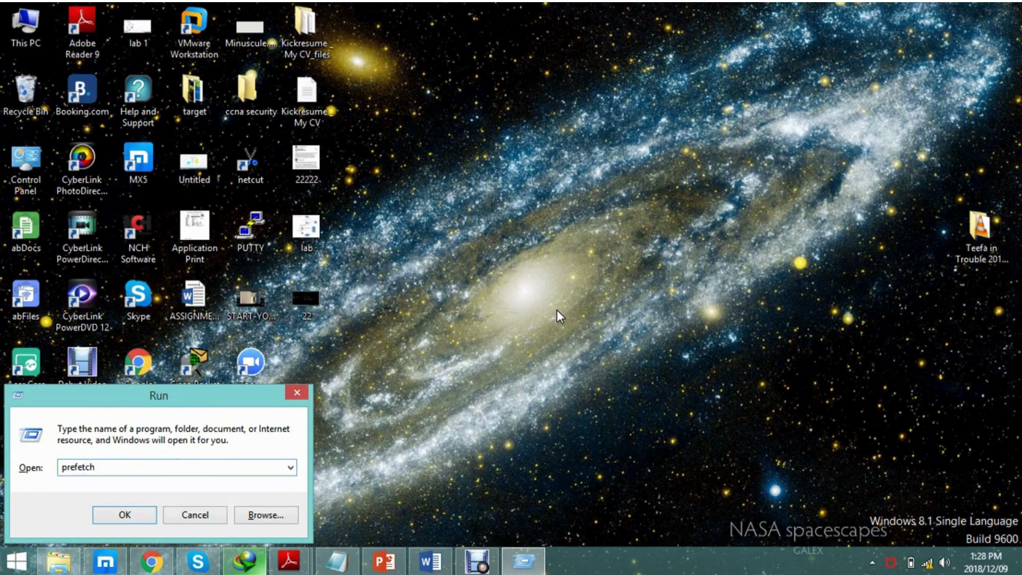
key("Return")
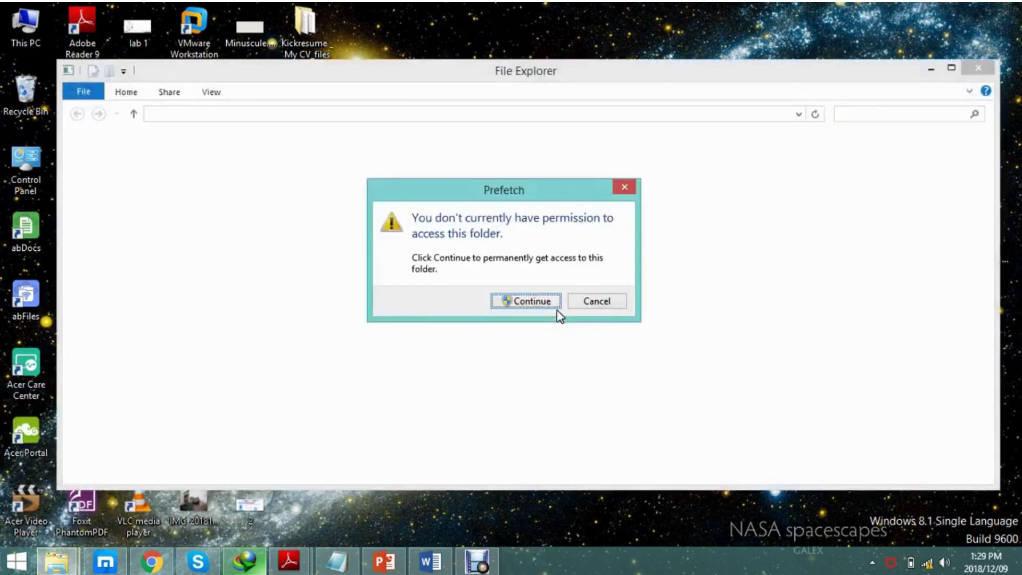
left_click(529, 301)
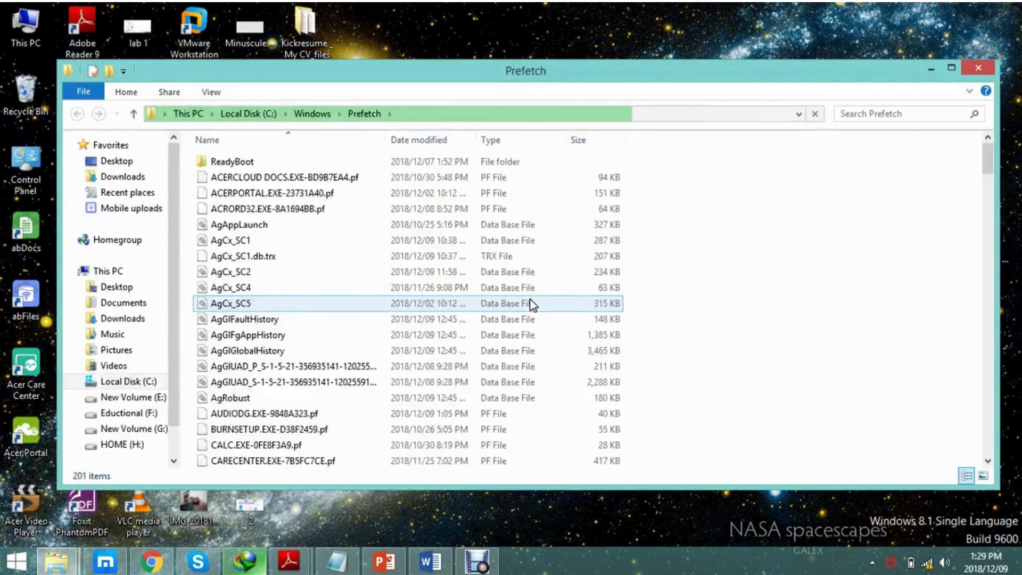
key("ctrl+a")
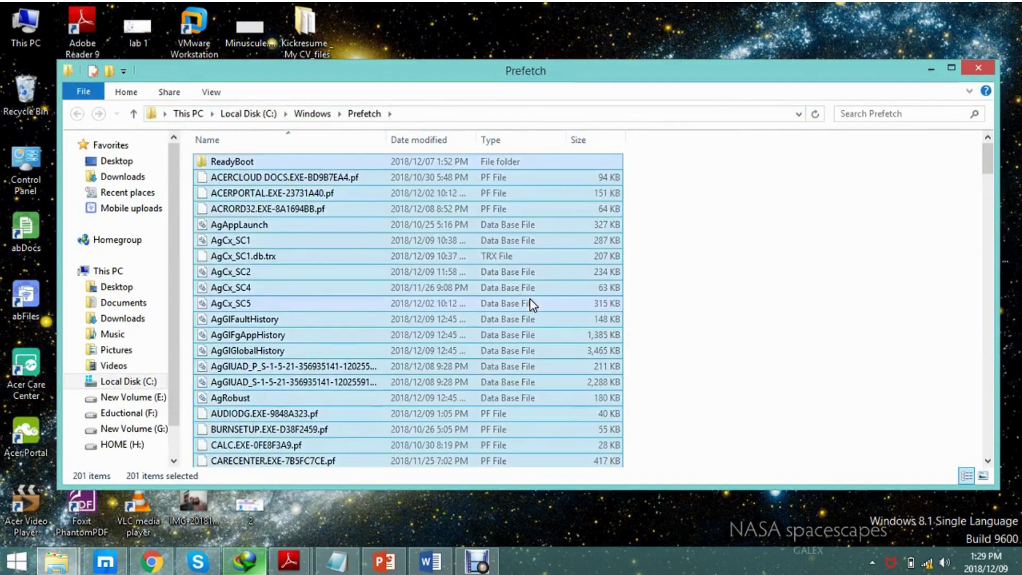
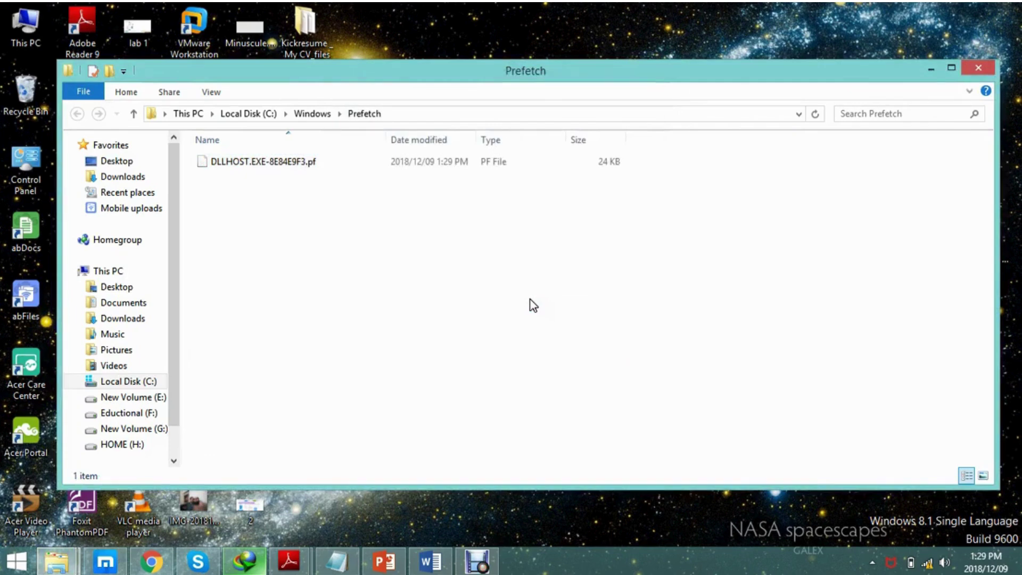
left_click(328, 163)
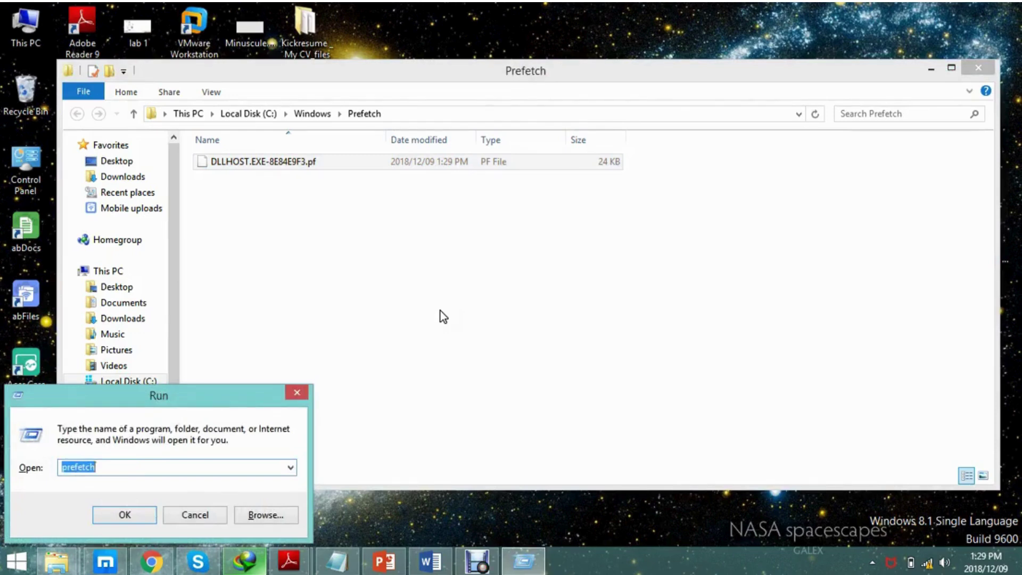
Step: Open the Windows Temp folder with the Run command temp
type("te")
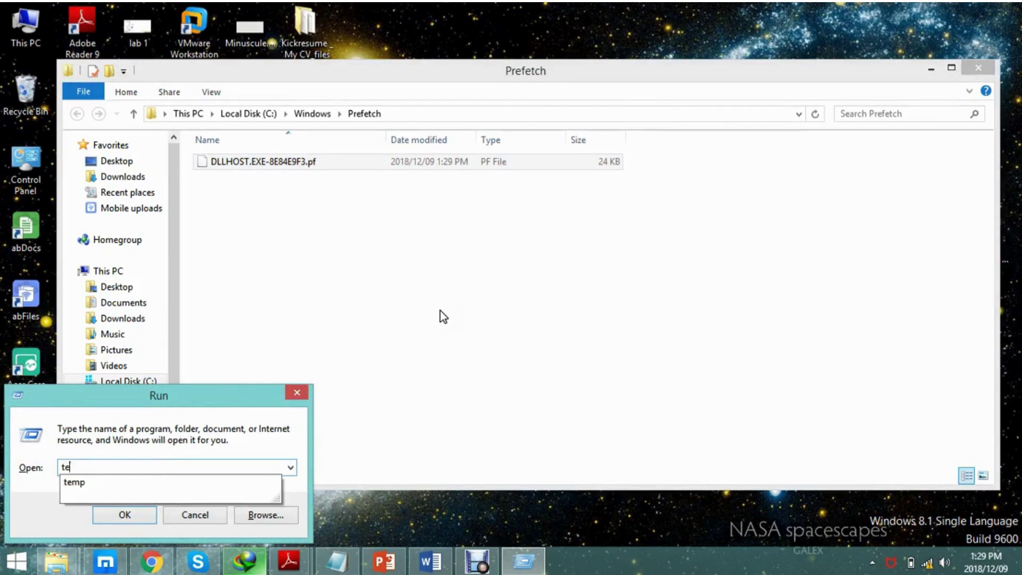
key("Down")
key("Return")
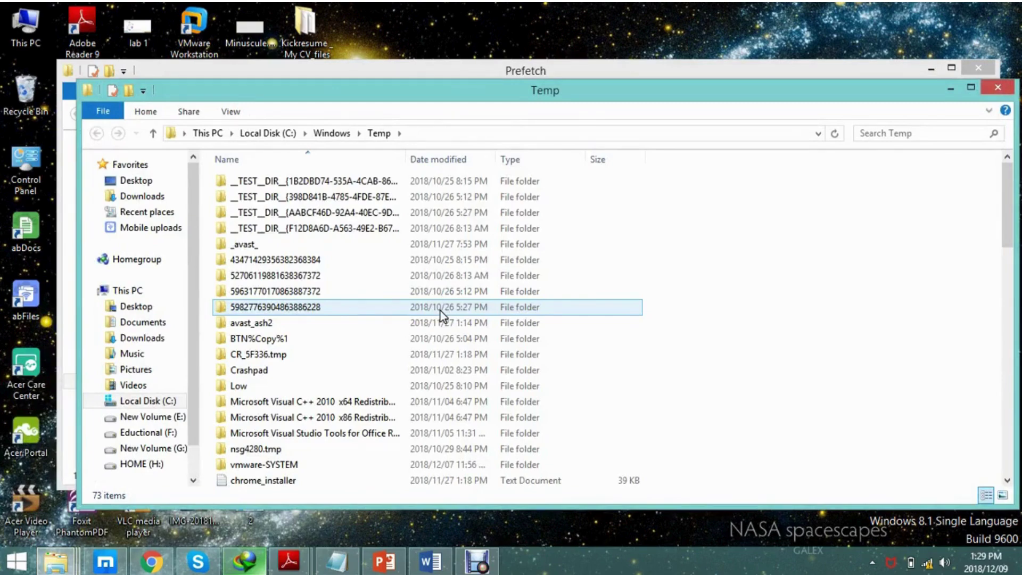
Step: Delete everything in the Windows Temp folder, granting administrator permission for all items and skipping all files and folders in use
key("ctrl+a")
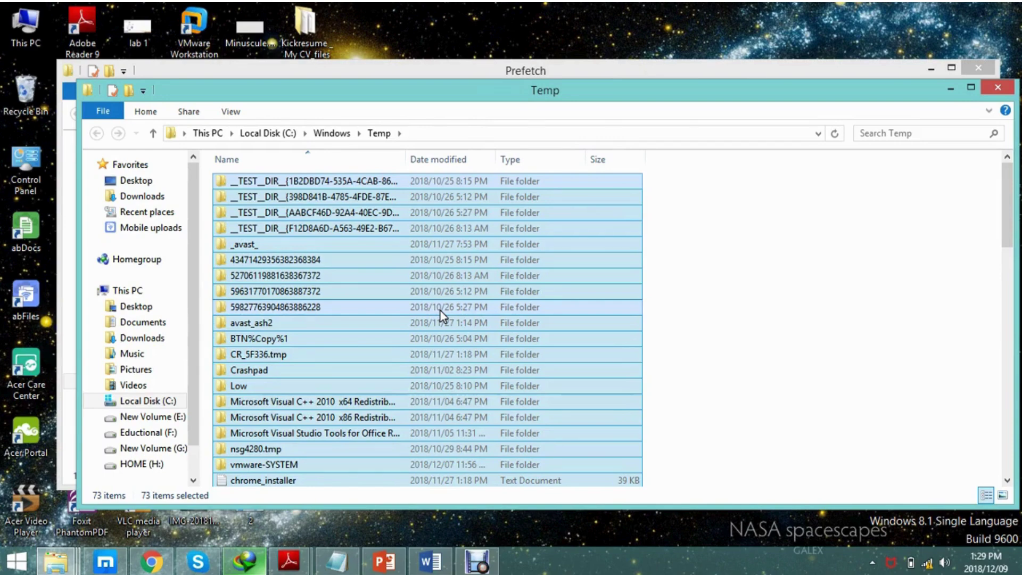
key("Delete")
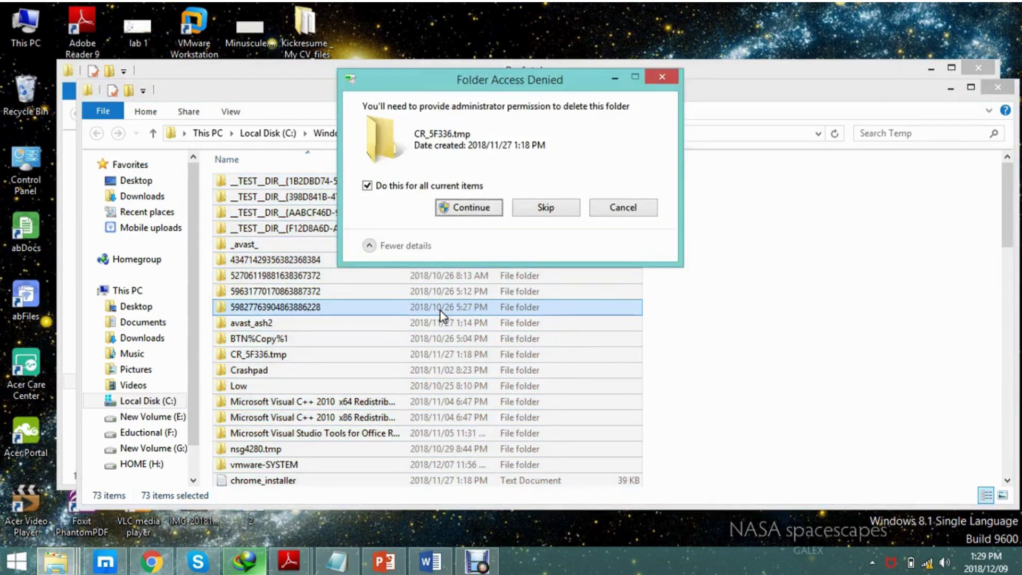
left_click(466, 210)
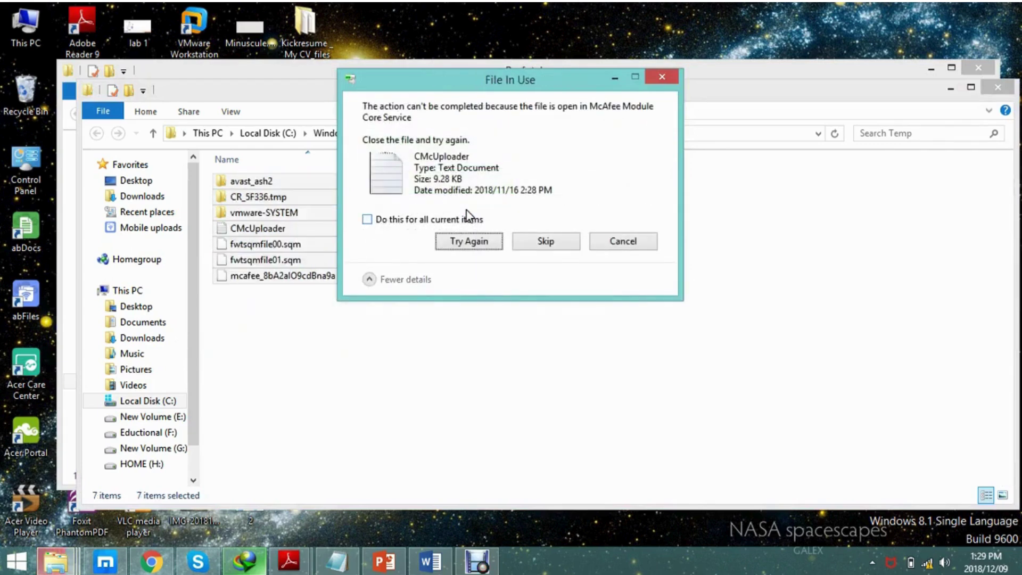
left_click(394, 219)
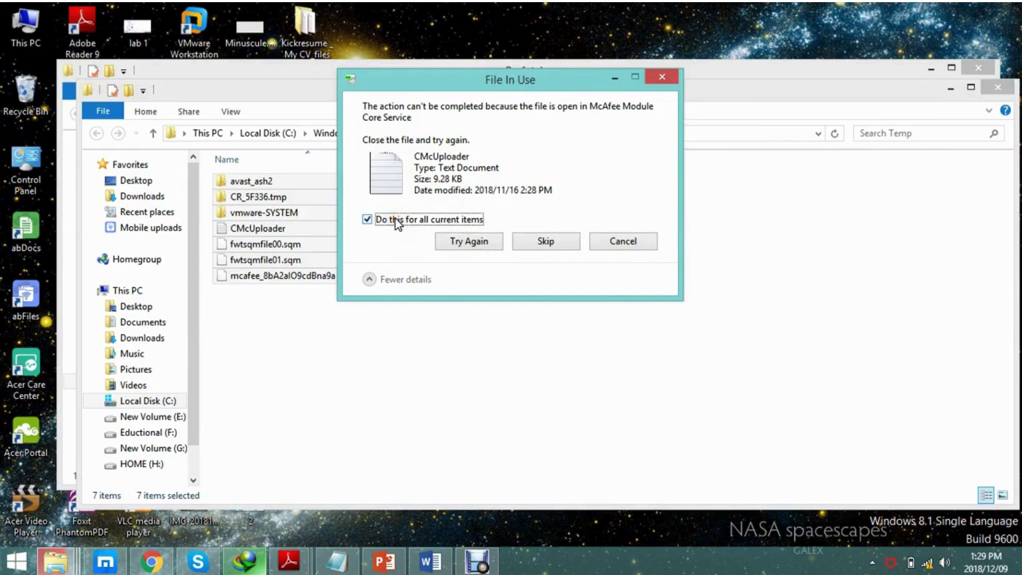
left_click(551, 241)
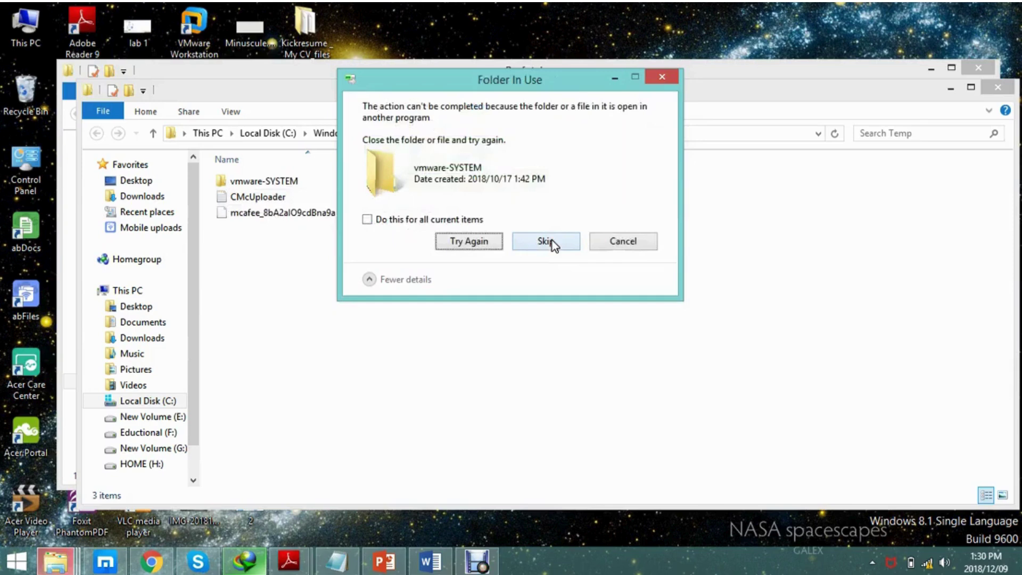
left_click(391, 220)
left_click(540, 242)
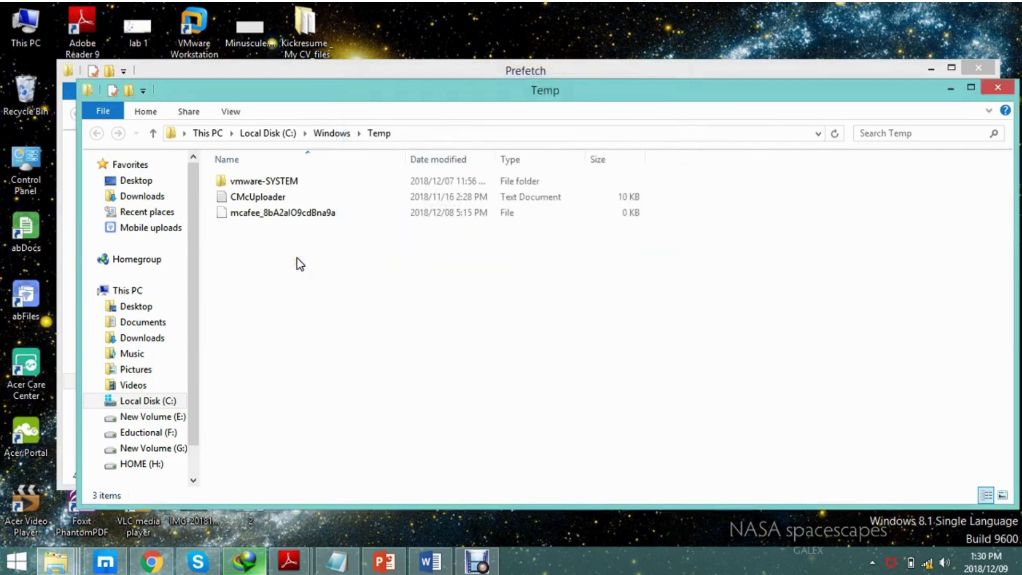
Step: Open the user account's local Temp folder with the Run command %temp%
key("super+r")
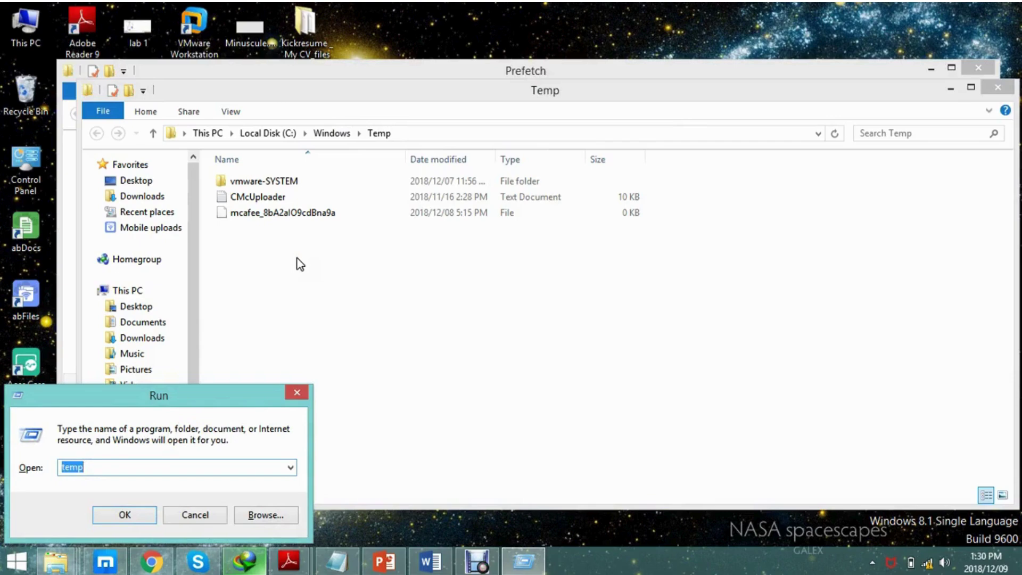
type("%")
key("Down")
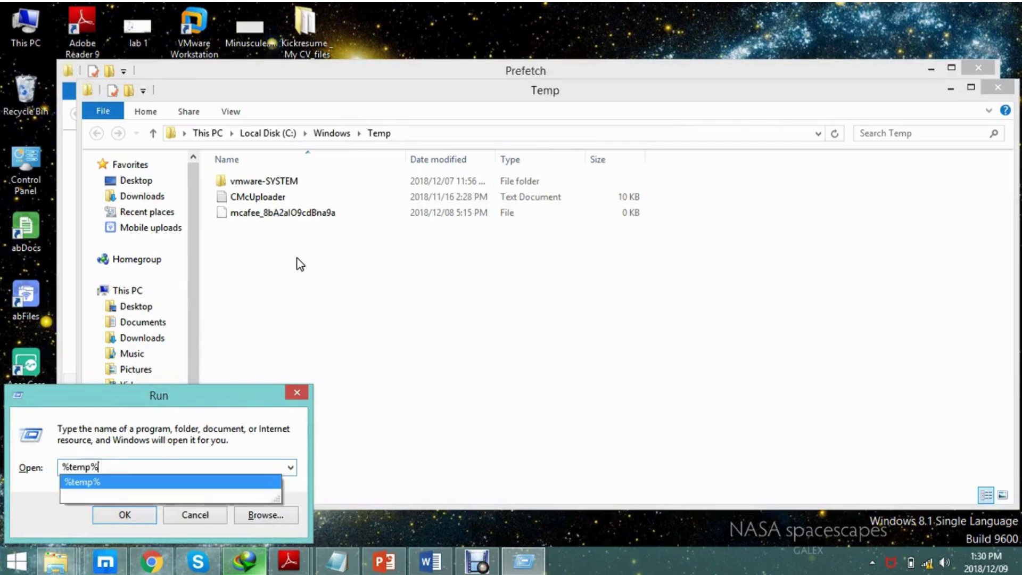
key("Return")
key("Return")
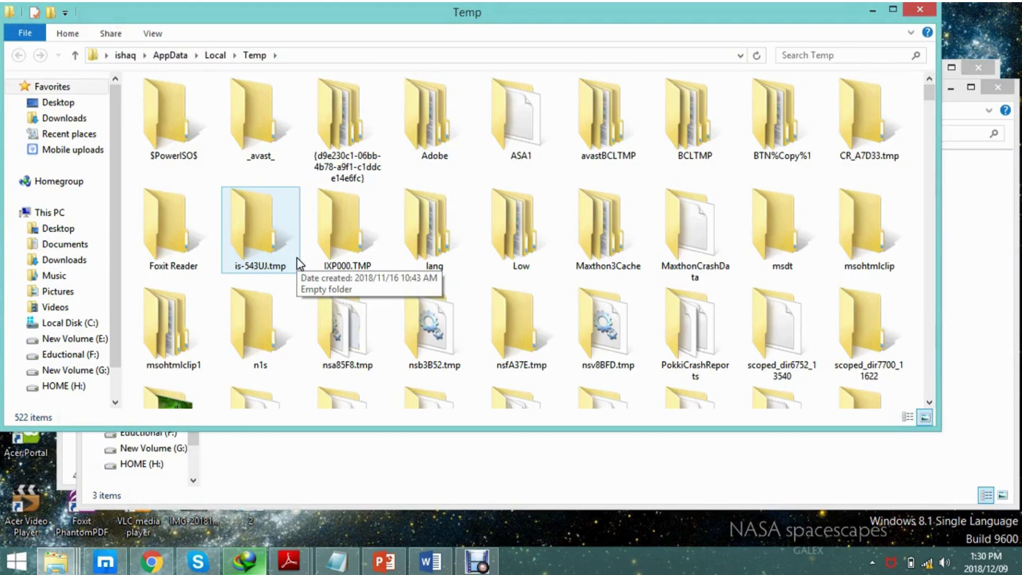
Step: Delete everything in the user's Temp folder, skipping all items that need administrator permission or are in use
key("ctrl+a")
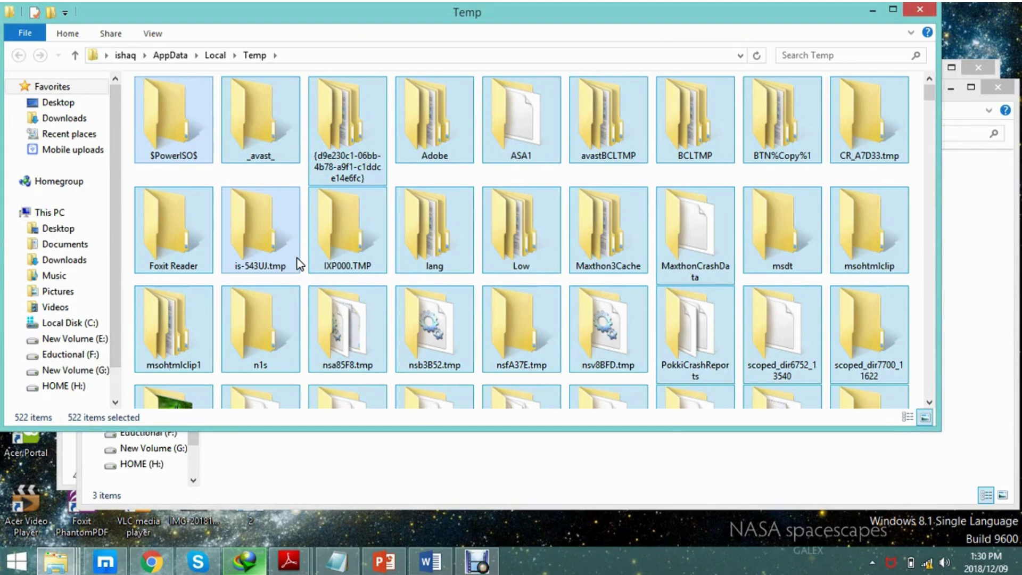
key("Delete")
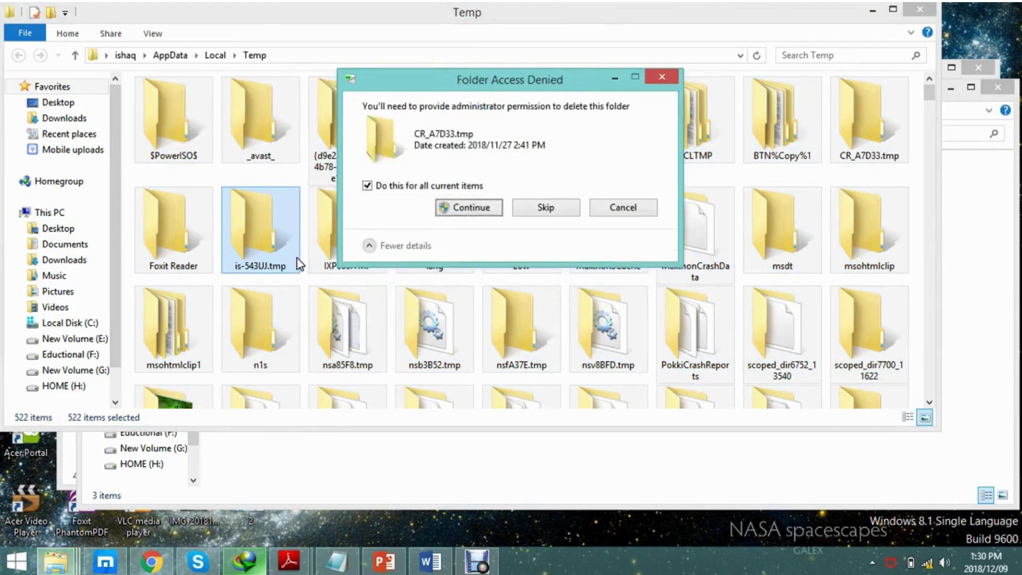
left_click(539, 208)
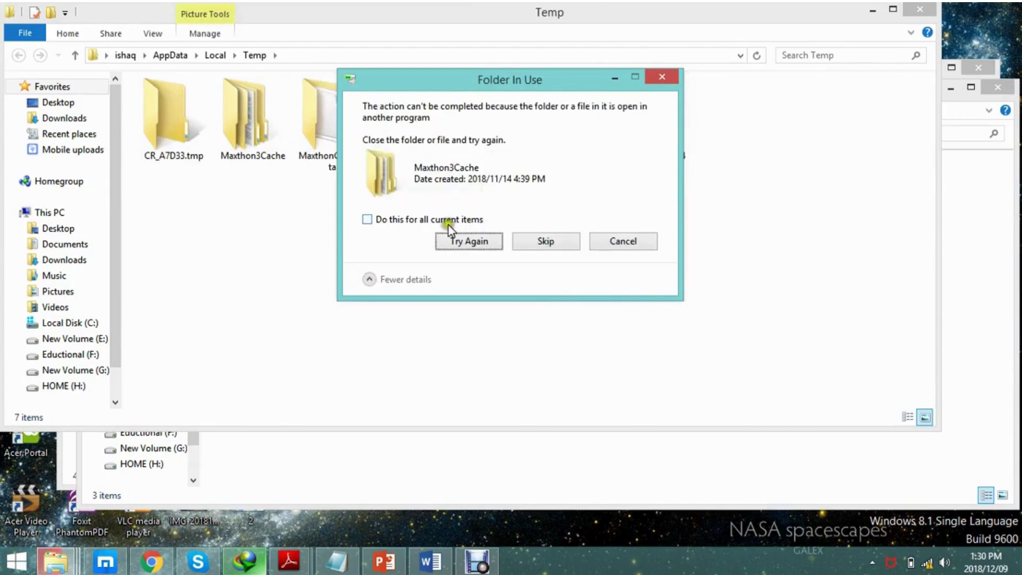
left_click(440, 221)
left_click(549, 247)
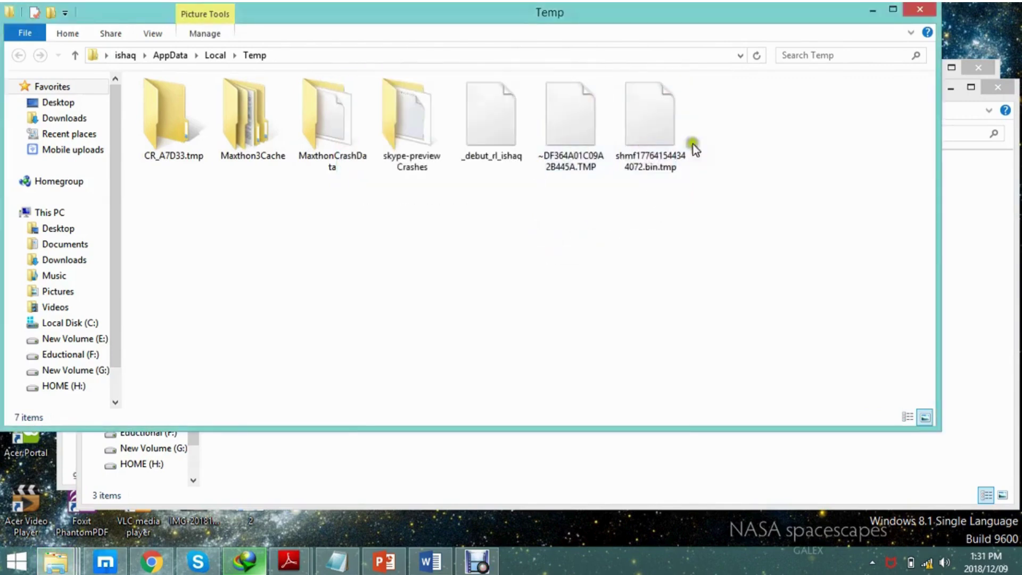
Step: Close both Temp folder windows and the Prefetch folder window
left_click(923, 11)
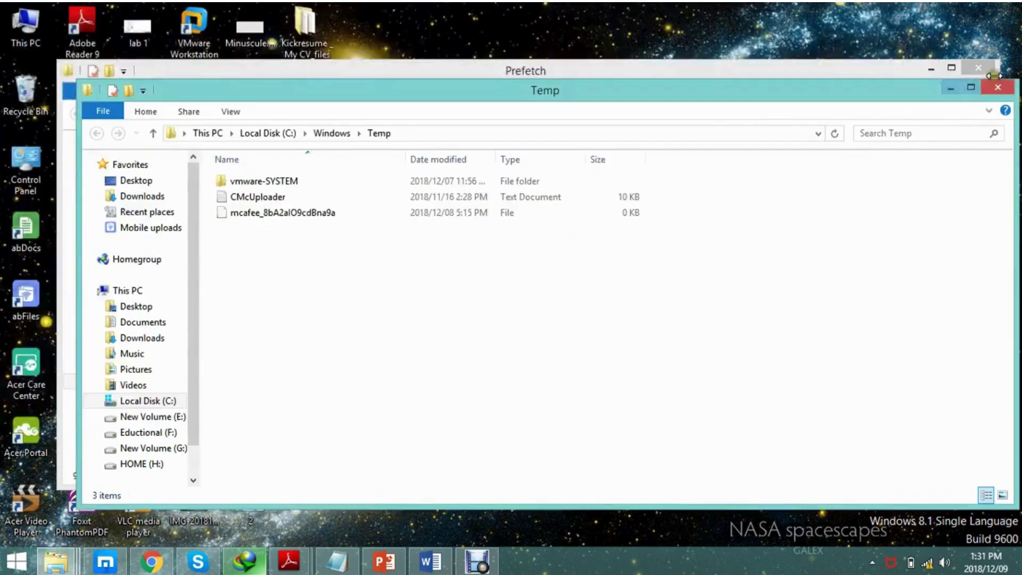
left_click(997, 91)
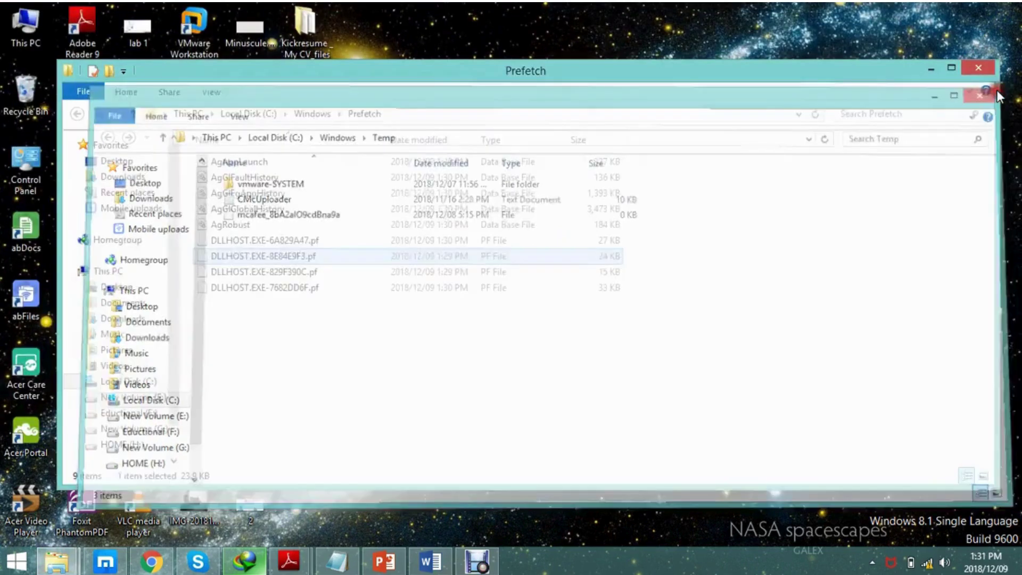
left_click(986, 67)
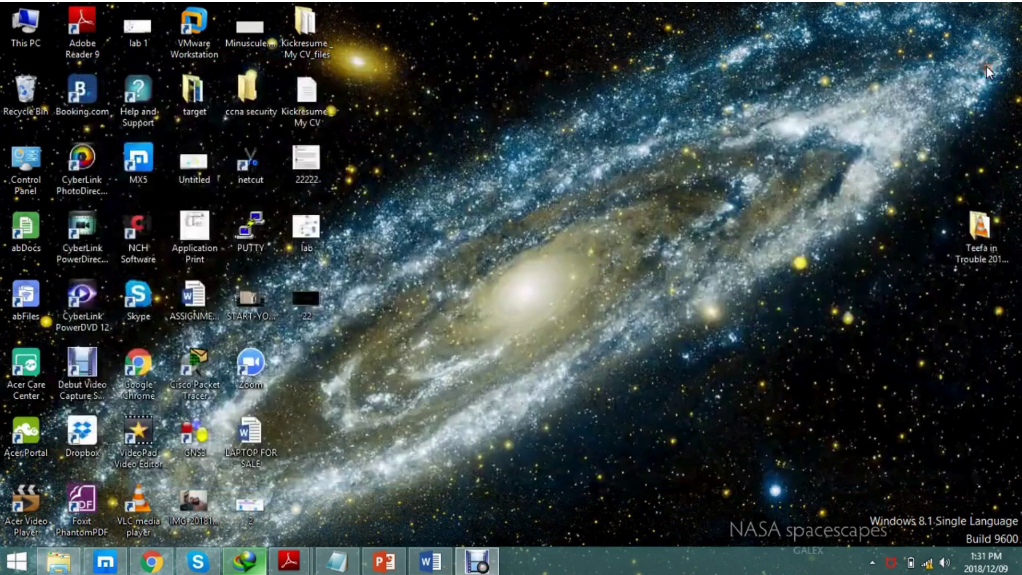
Step: Refresh the desktop twice, clearing any icon selection
right_click(679, 81)
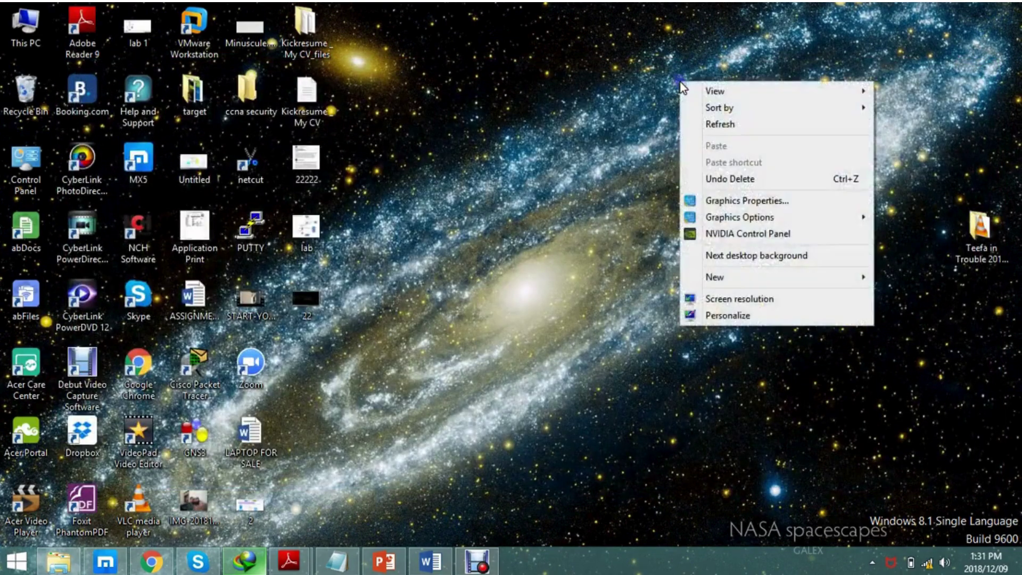
left_click(703, 117)
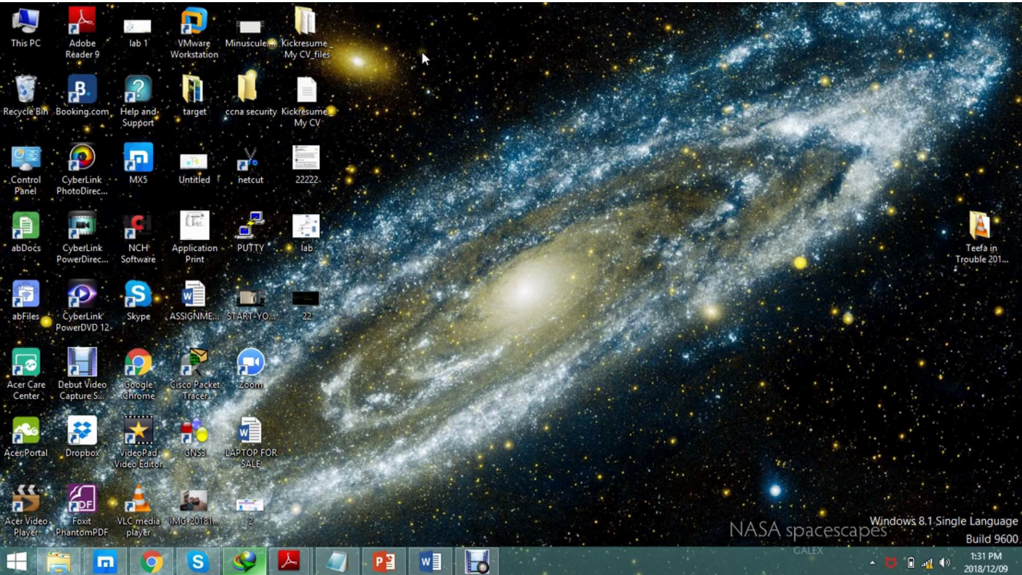
left_click(394, 4)
left_click_drag(311, 156, 315, 316)
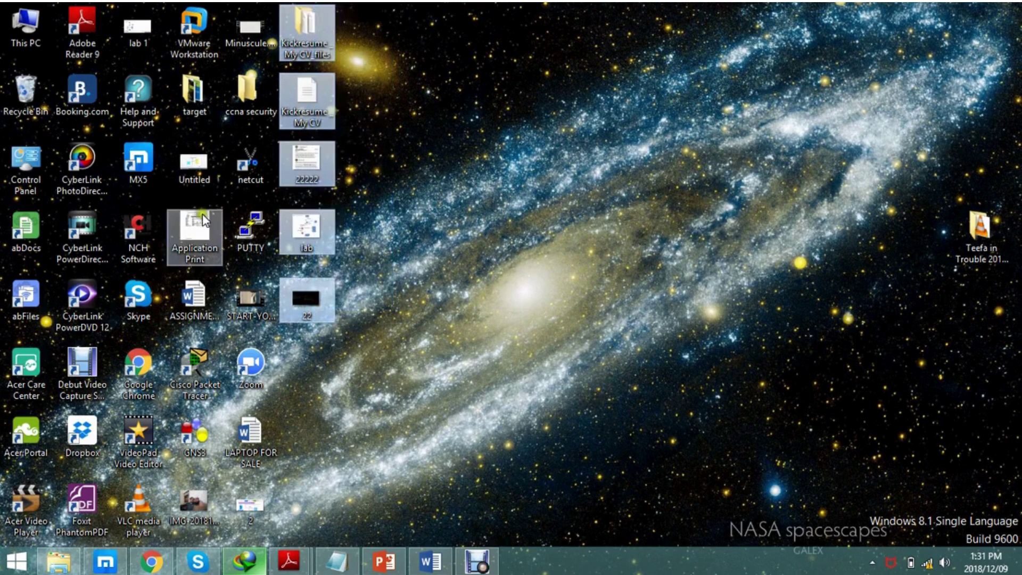
right_click(434, 110)
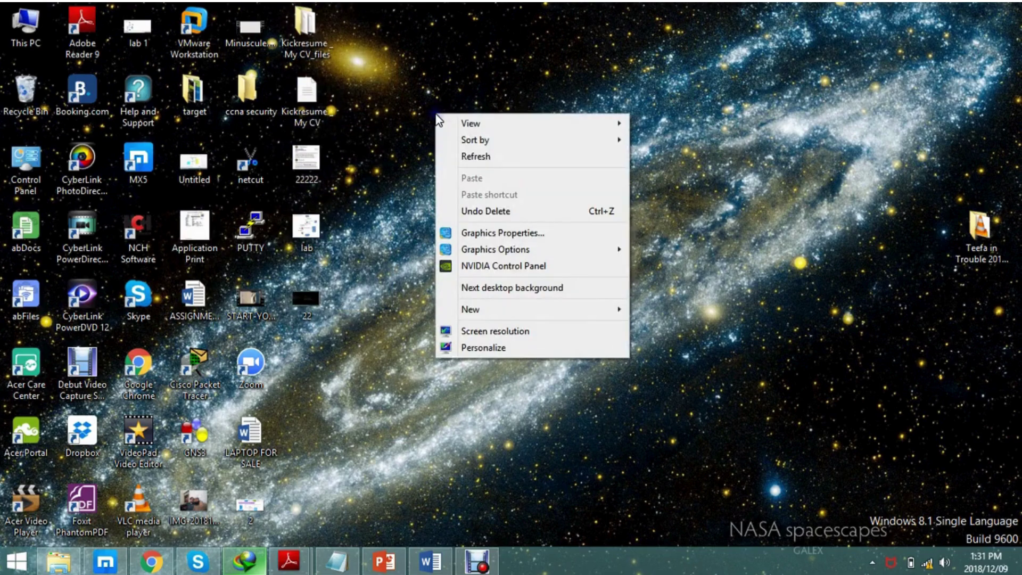
left_click(472, 156)
Step: Delete the files 22222 and 2 from the desktop
left_click(315, 158)
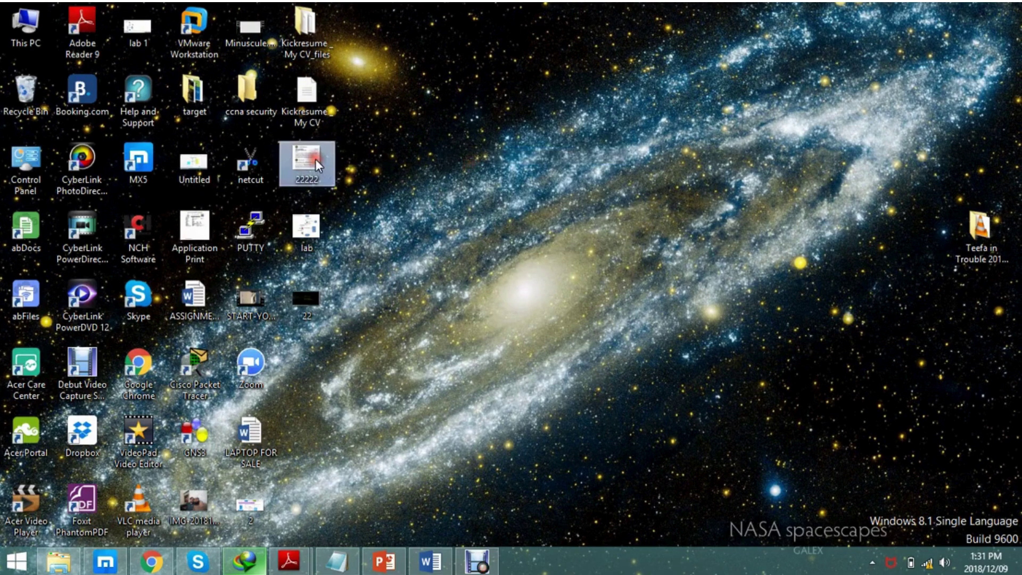
key("Delete")
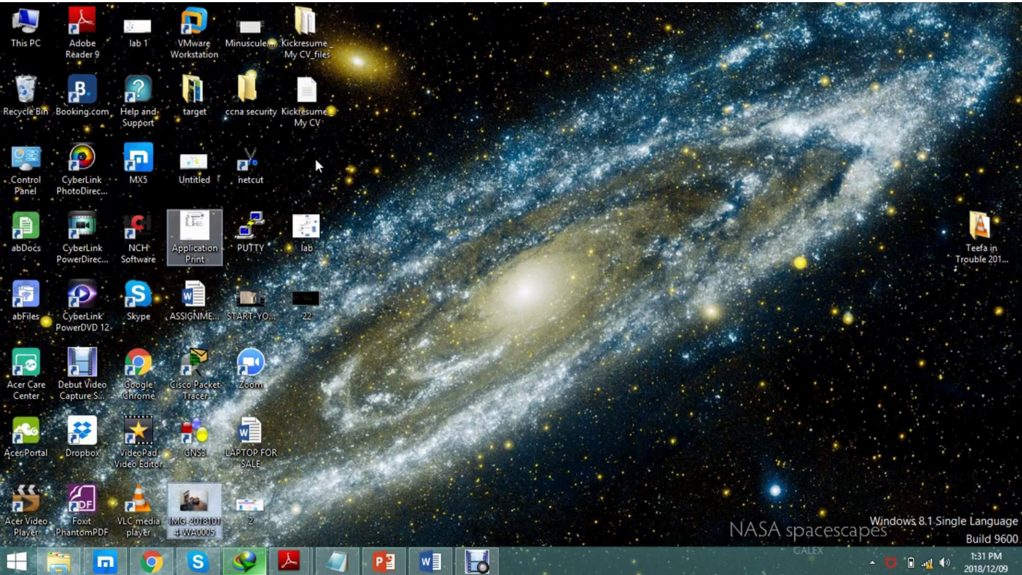
key("Delete")
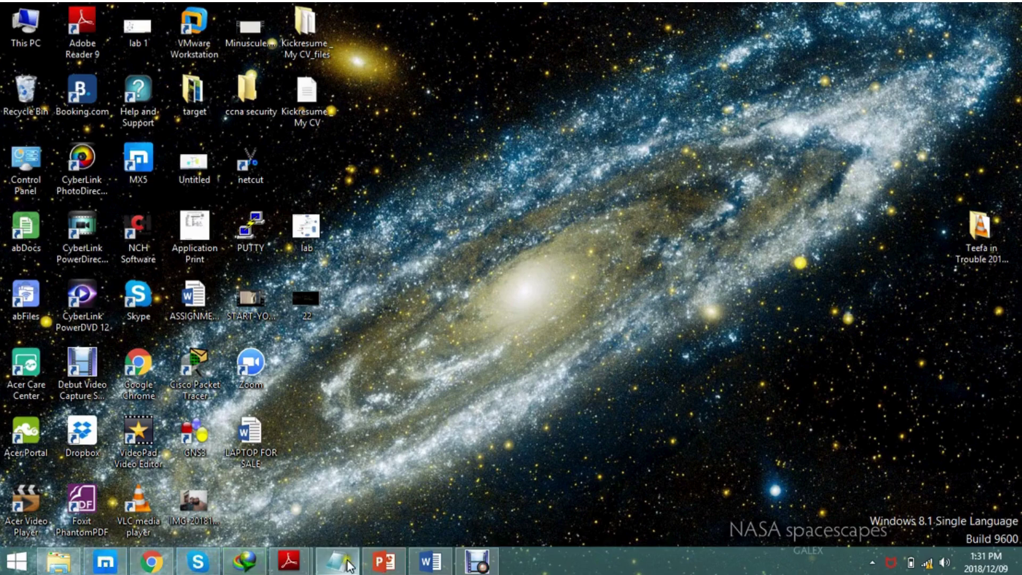
left_click(253, 371)
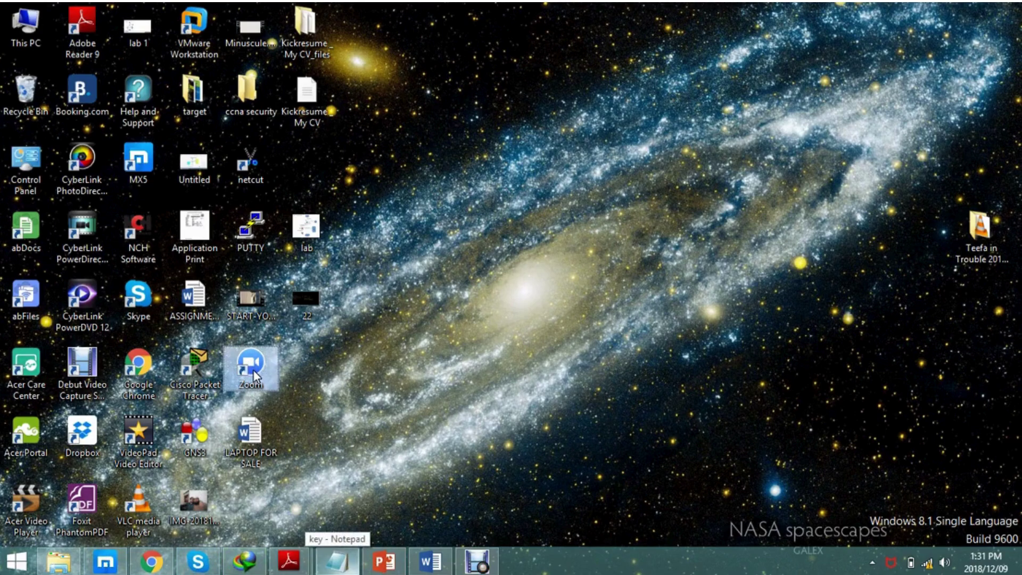
right_click(253, 370)
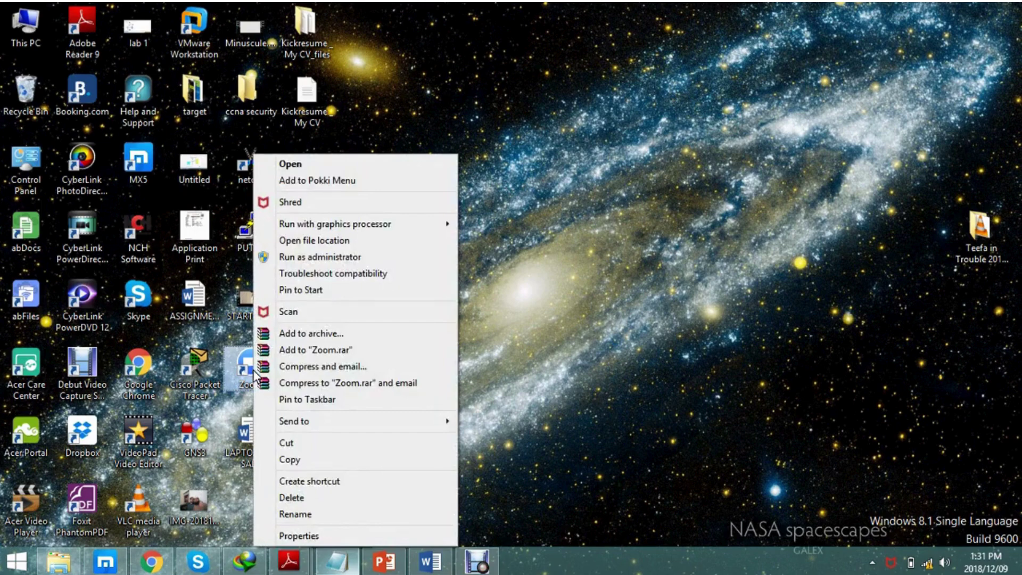
left_click(345, 286)
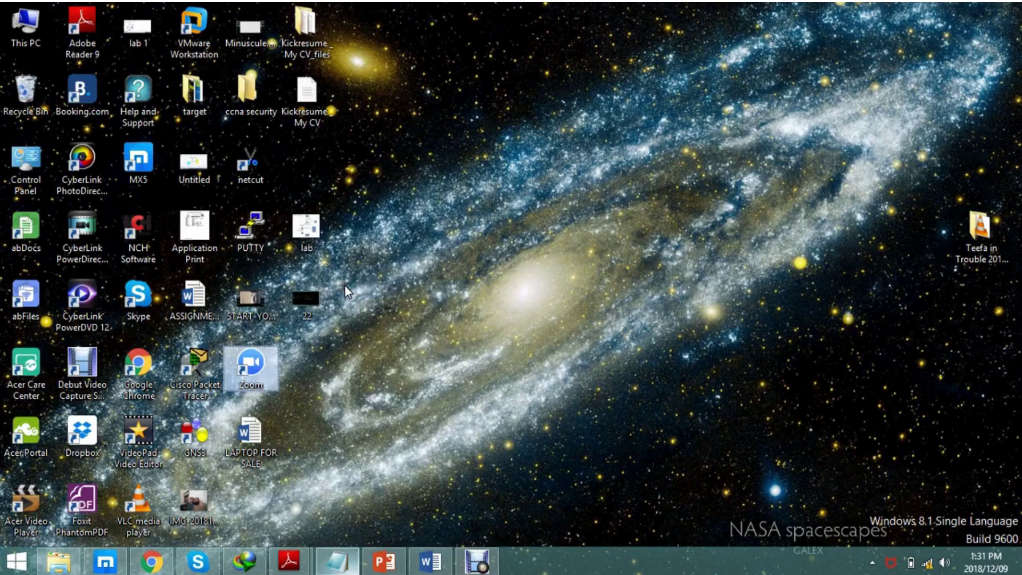
right_click(243, 369)
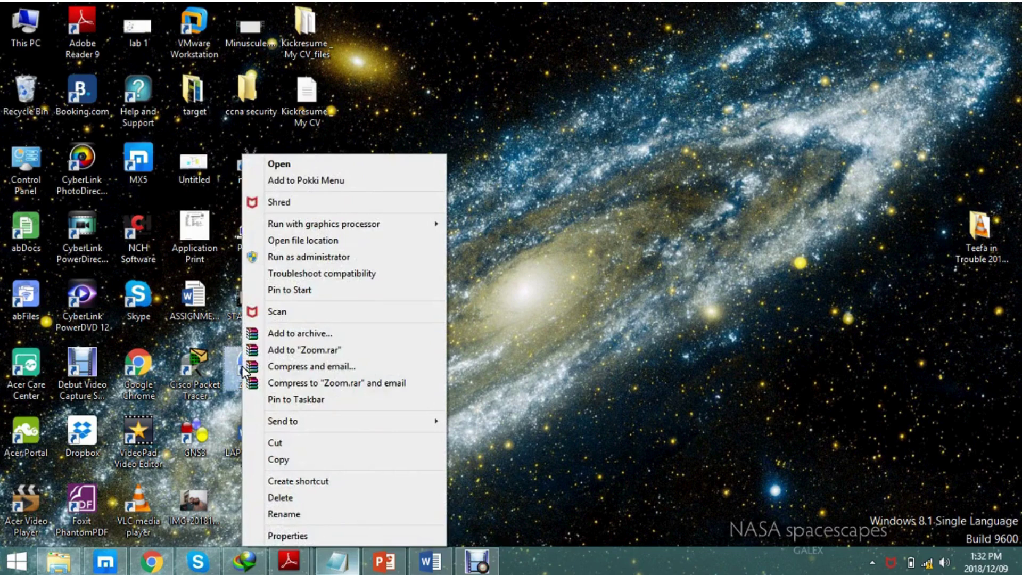
left_click(542, 558)
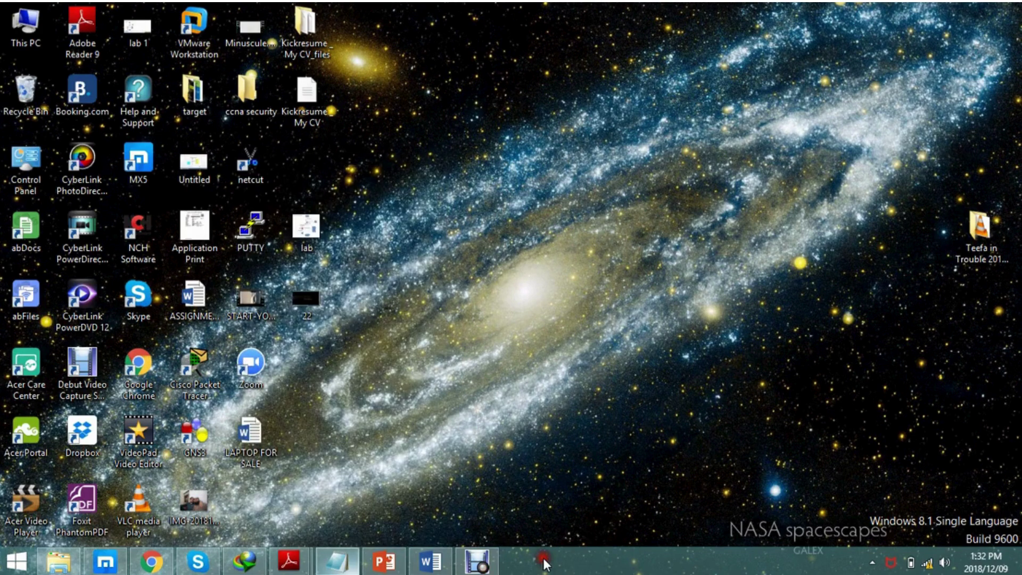
Step: Refresh the desktop three times
right_click(361, 397)
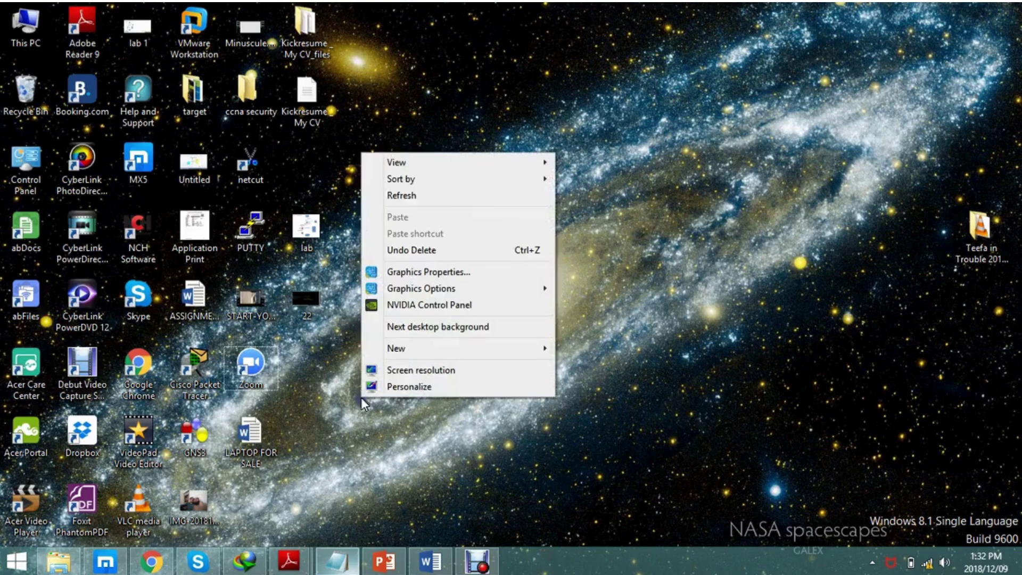
left_click(422, 197)
right_click(421, 197)
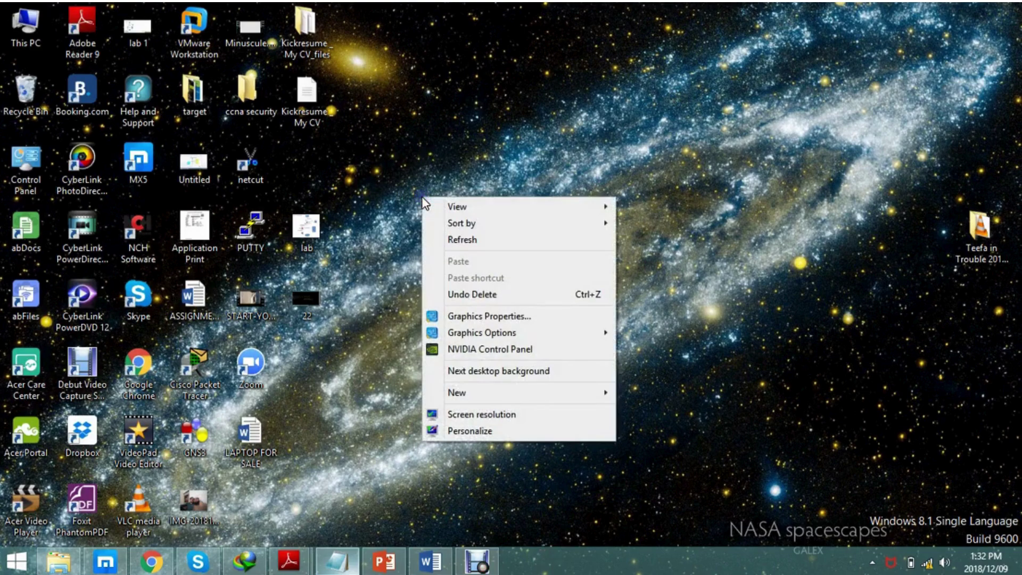
left_click(456, 234)
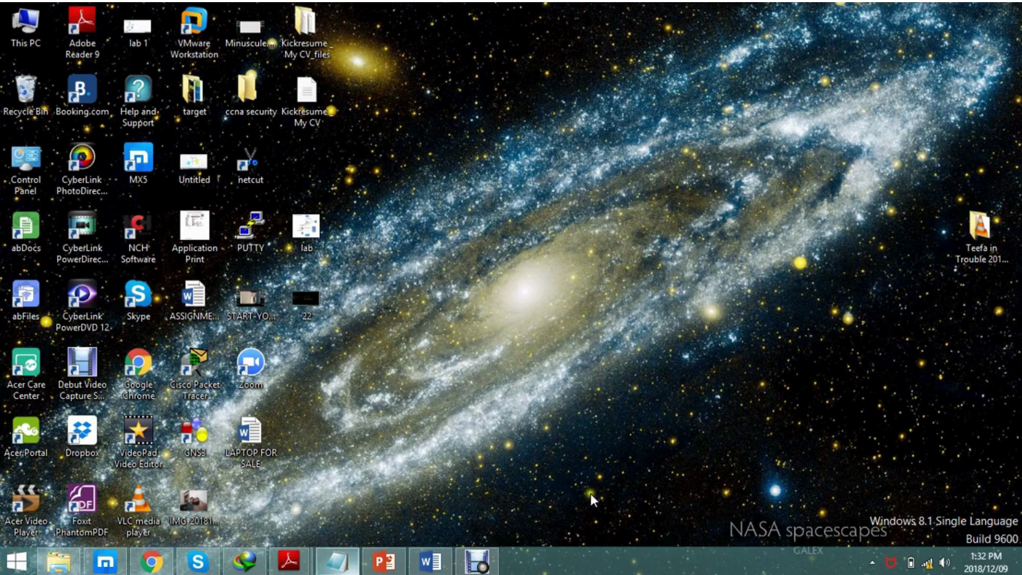
right_click(548, 557)
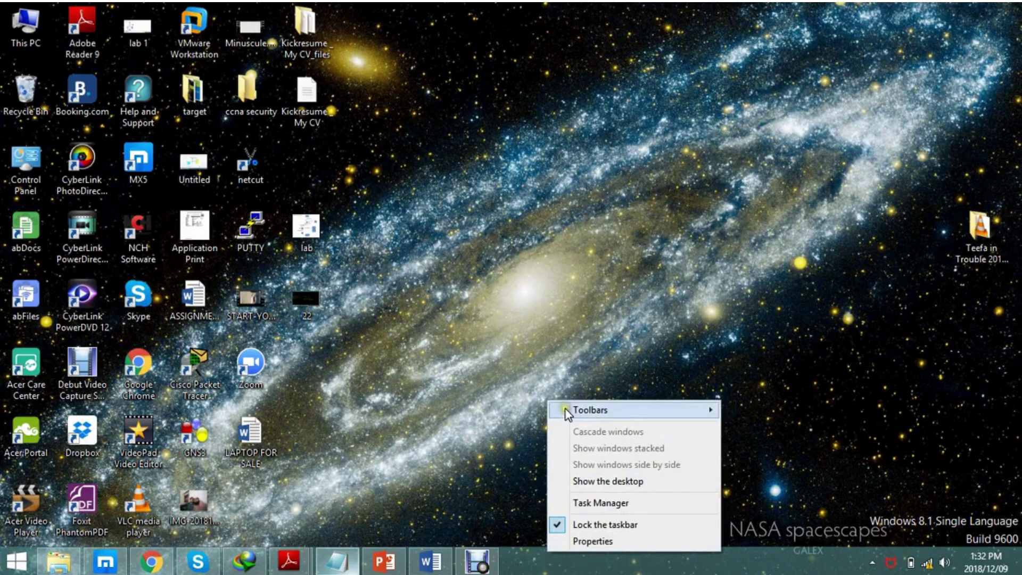
left_click(480, 349)
right_click(480, 349)
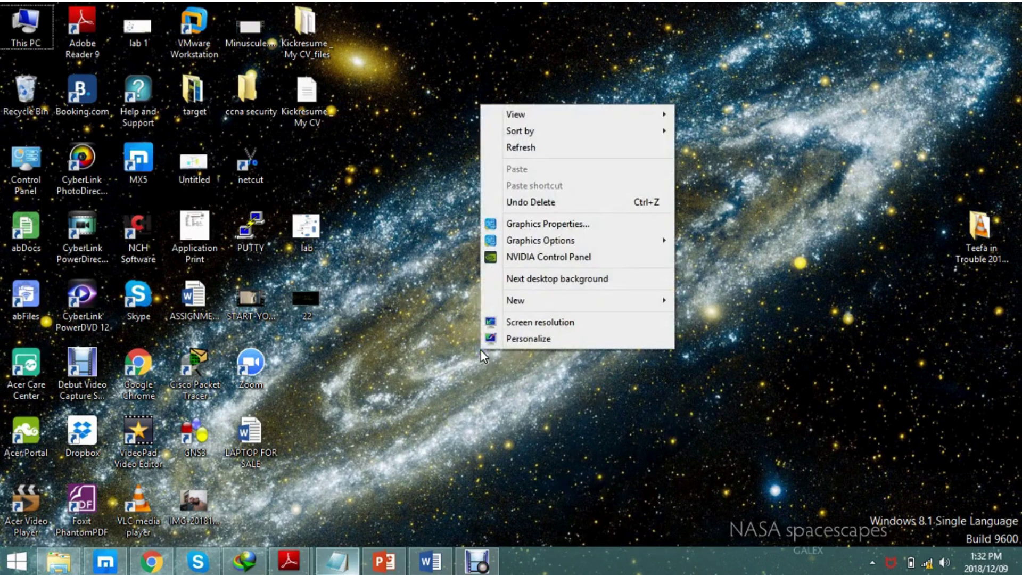
left_click(529, 146)
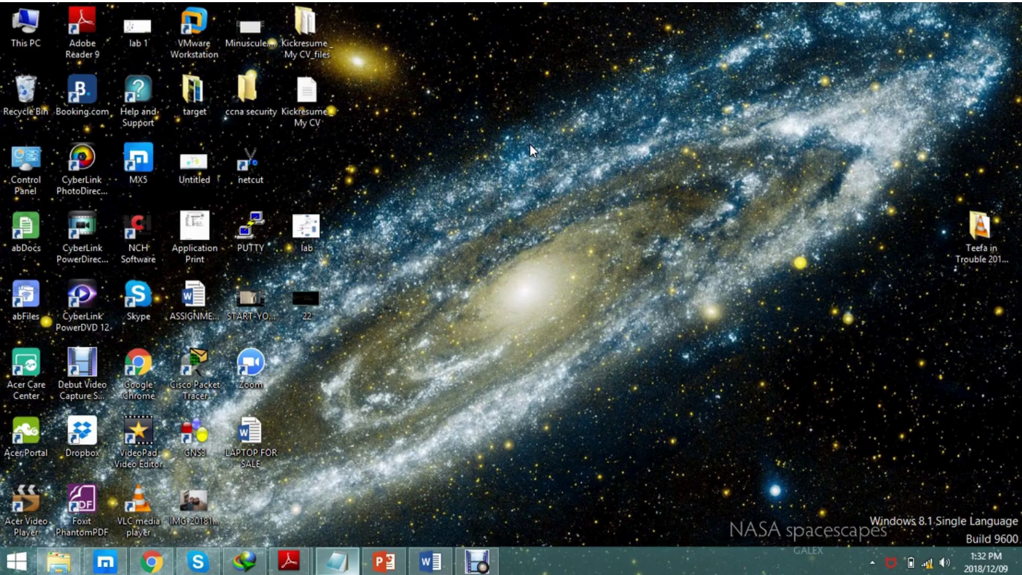
Step: Open Task Manager in its detailed view and show the list of startup programs
right_click(573, 558)
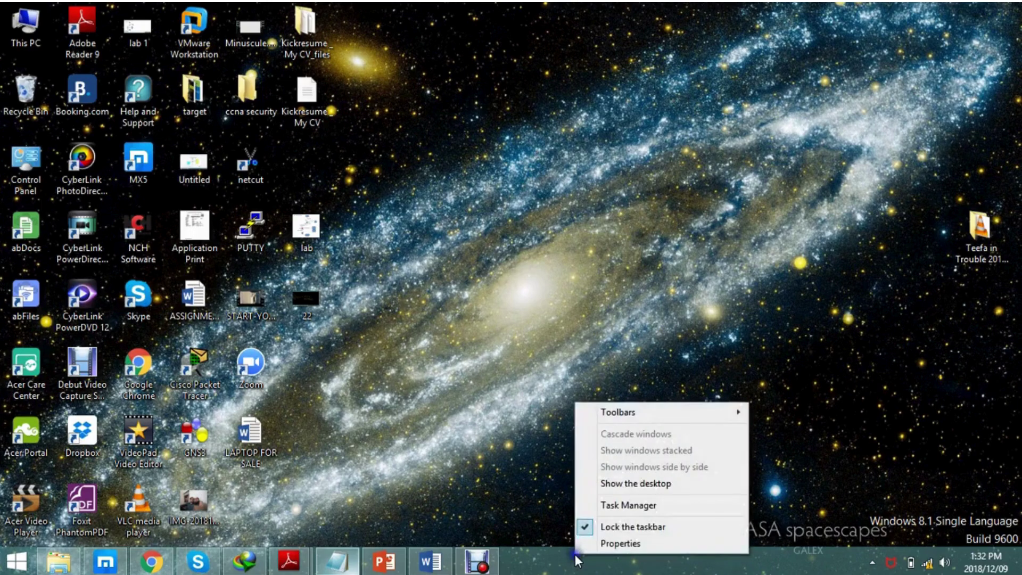
left_click(603, 506)
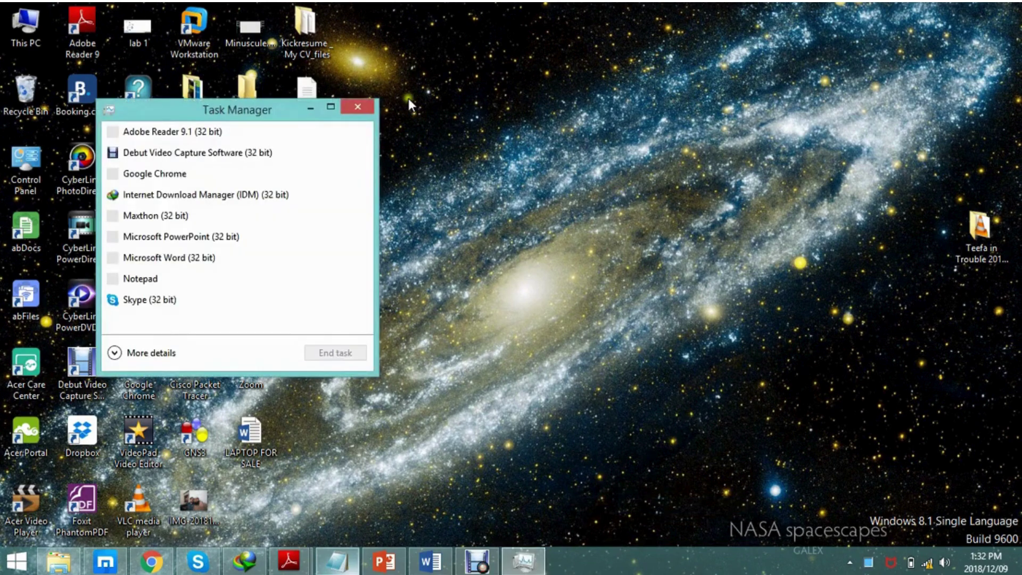
left_click(122, 351)
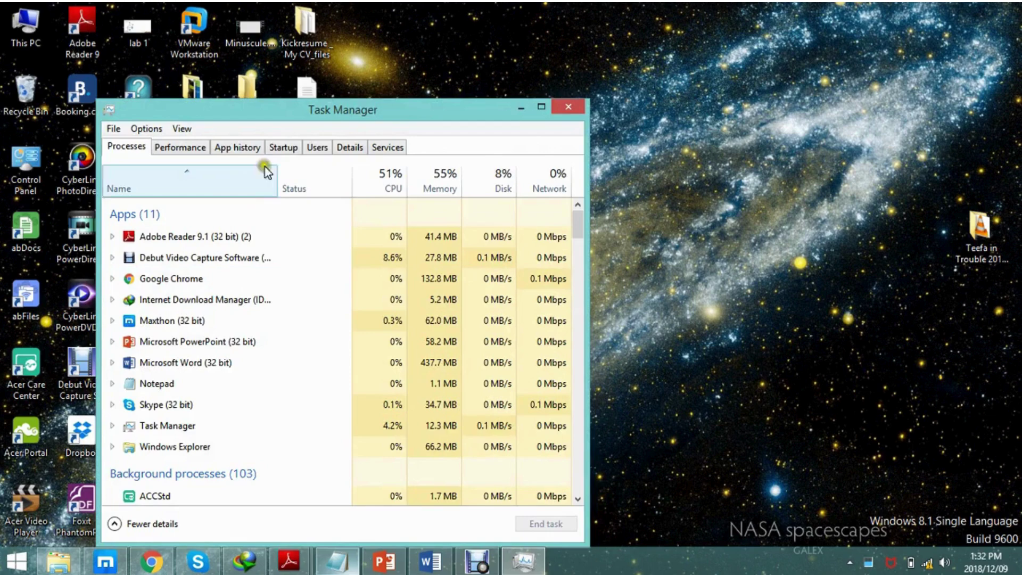
left_click(284, 145)
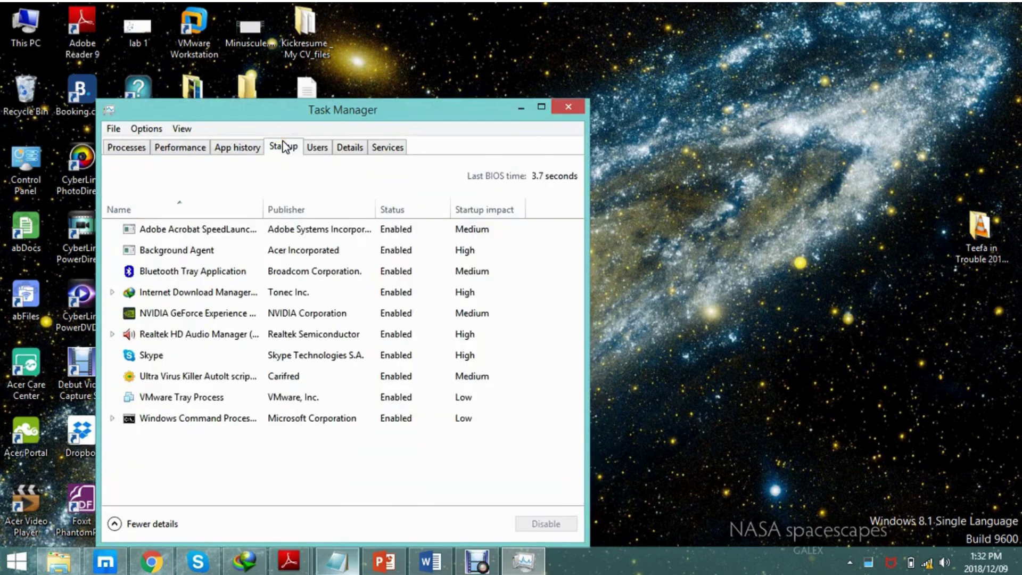
Step: Disable Internet Download Manager, the Ultra Virus Killer AutoIt script and Skype at startup, and close Task Manager
left_click(231, 256)
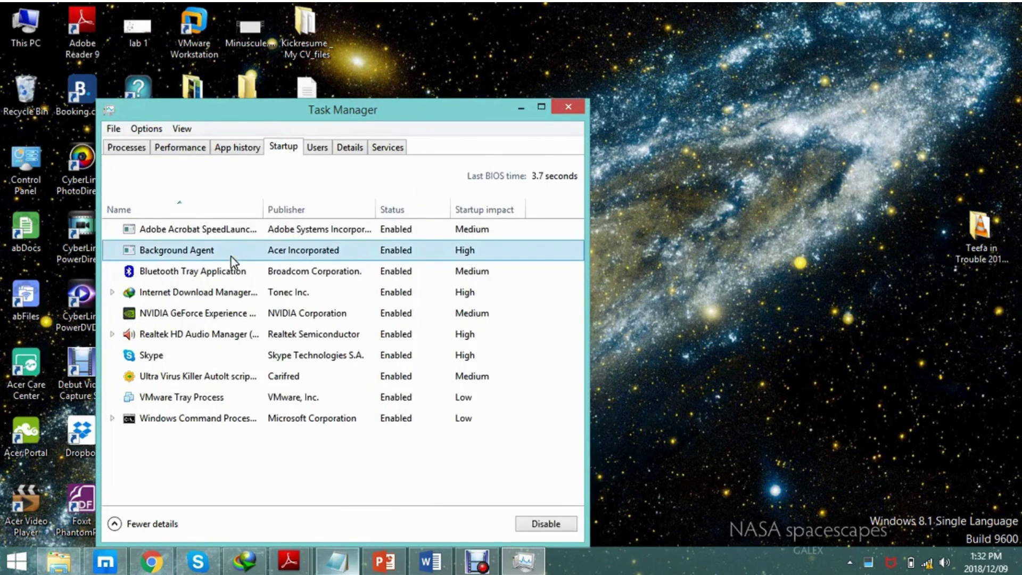
left_click(175, 293)
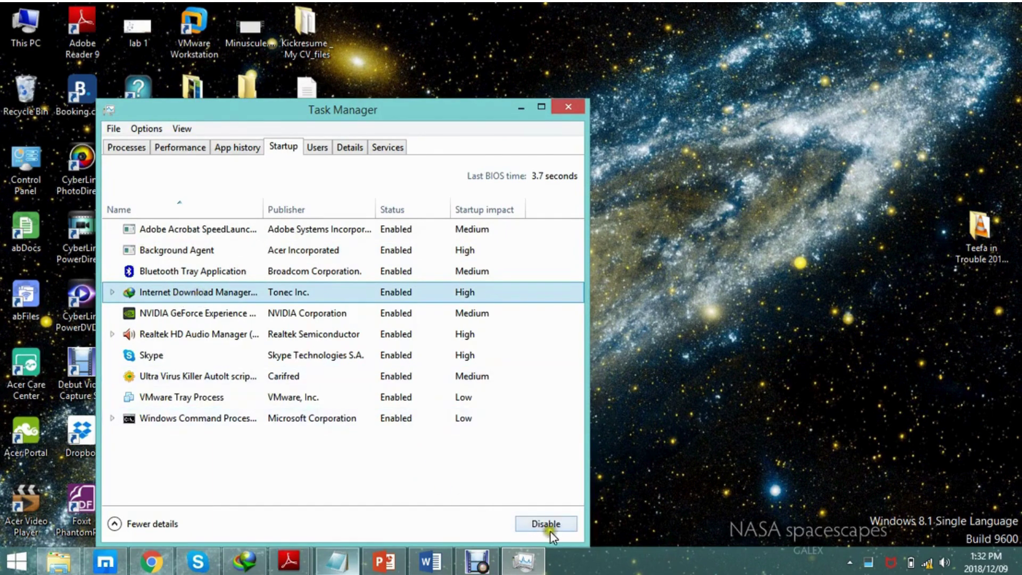
left_click(535, 528)
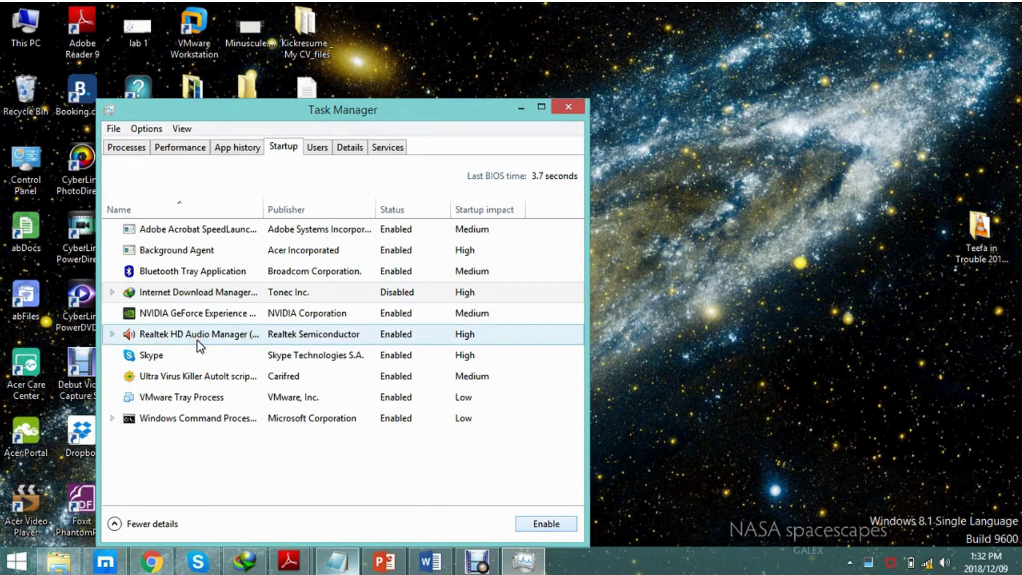
left_click(196, 382)
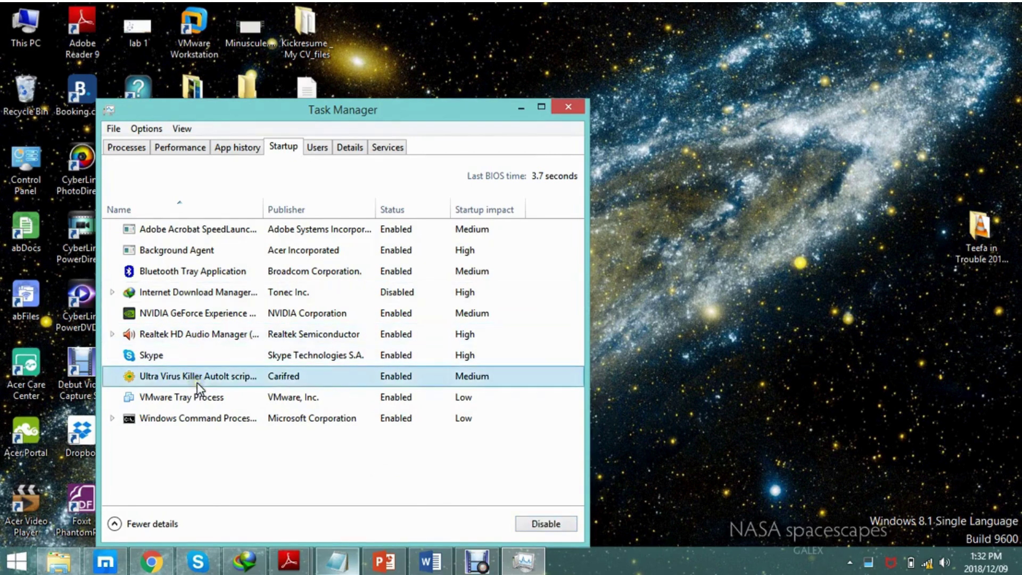
left_click(532, 525)
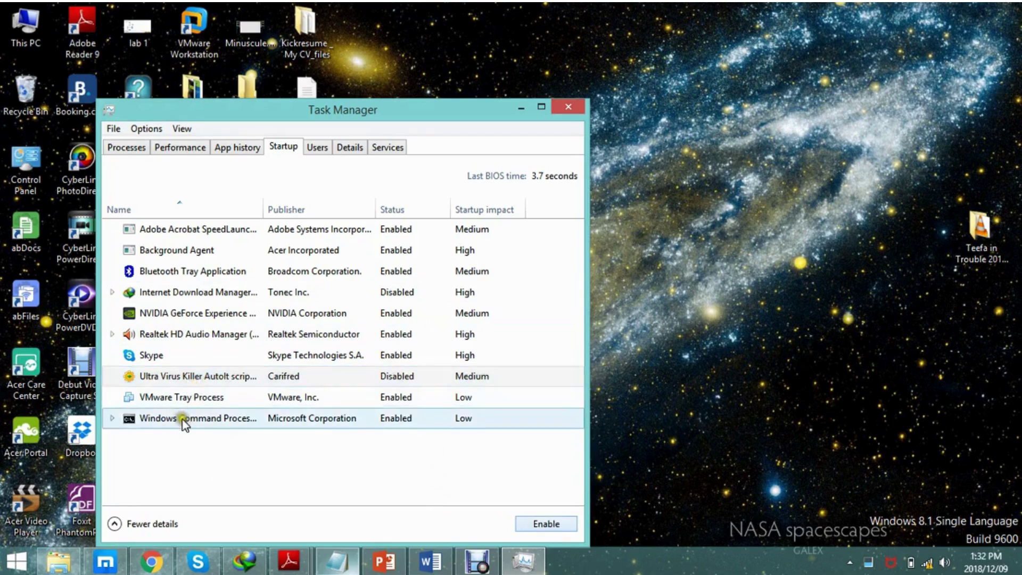
left_click(152, 358)
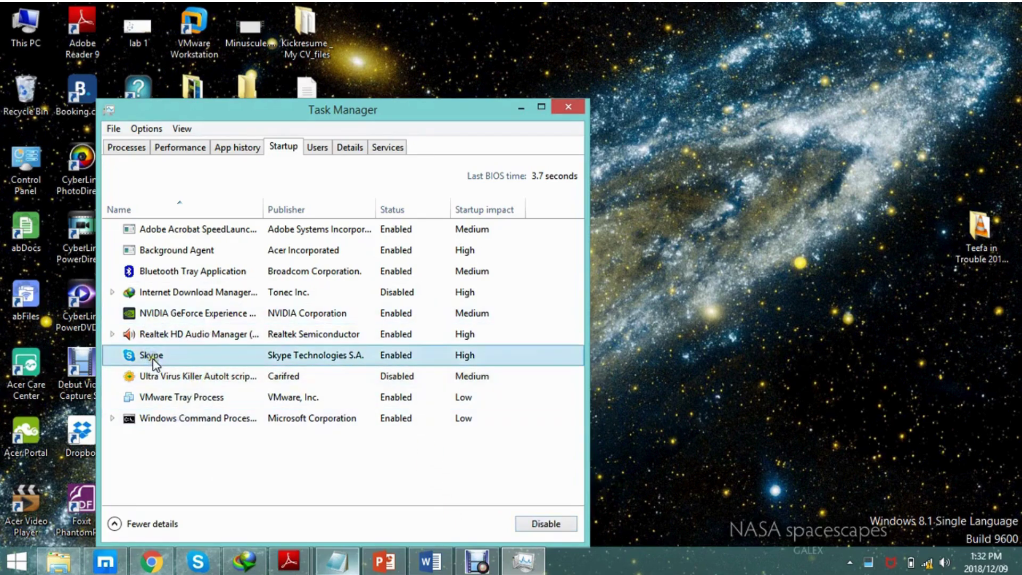
left_click(537, 523)
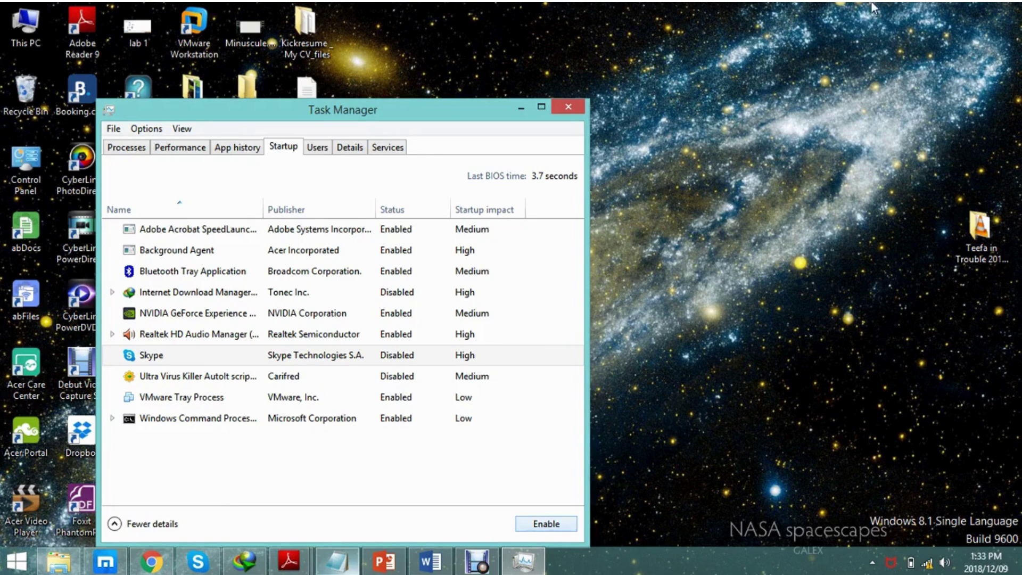
left_click(571, 111)
Step: Empty the Recycle Bin, continuing with administrator permission for all current items
right_click(22, 90)
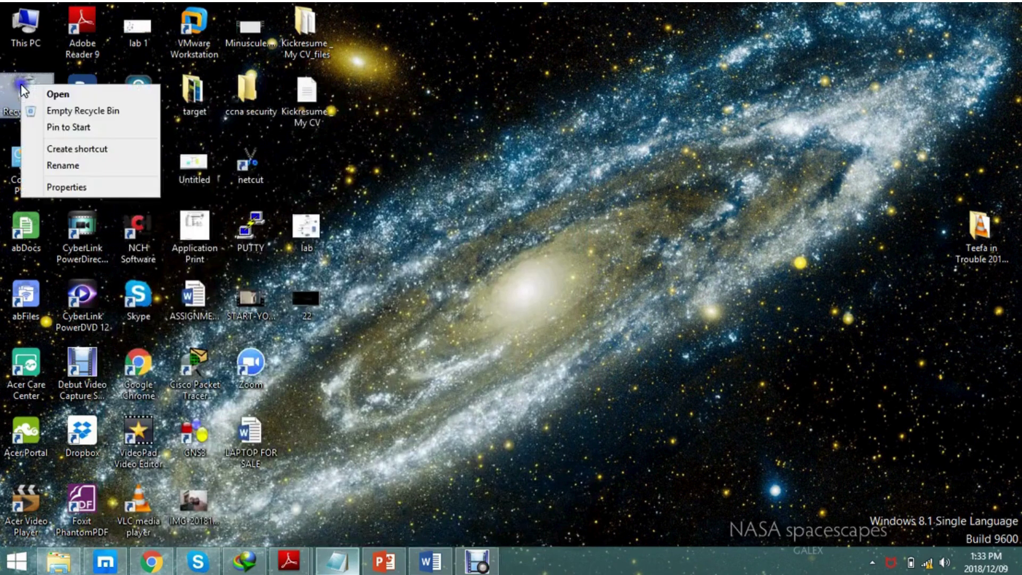
left_click(45, 111)
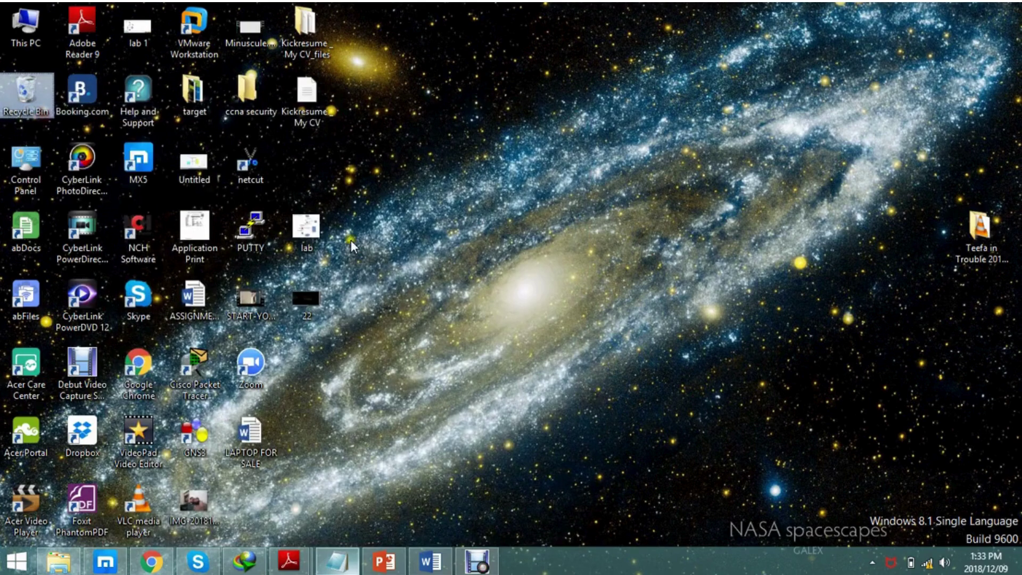
left_click(569, 294)
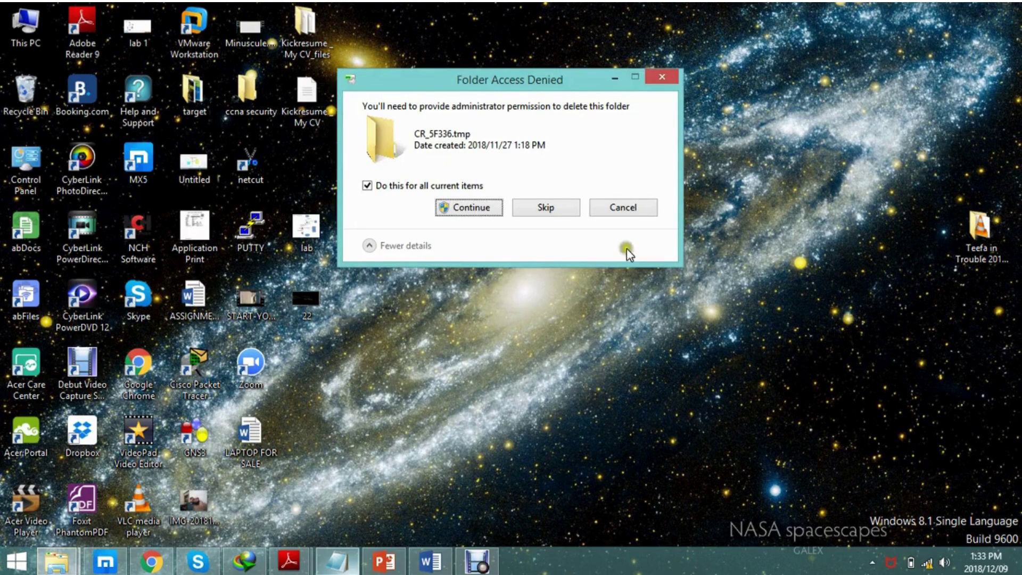
left_click(472, 210)
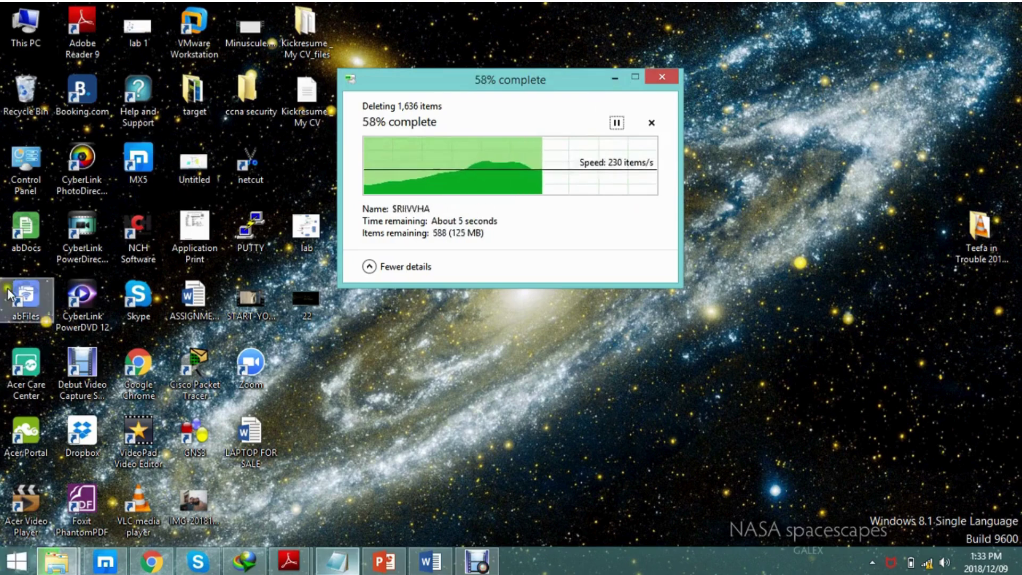
Step: Open the properties of Local Disk (C:) from This PC and start Disk Cleanup for that drive
left_click(15, 43)
double_click(15, 44)
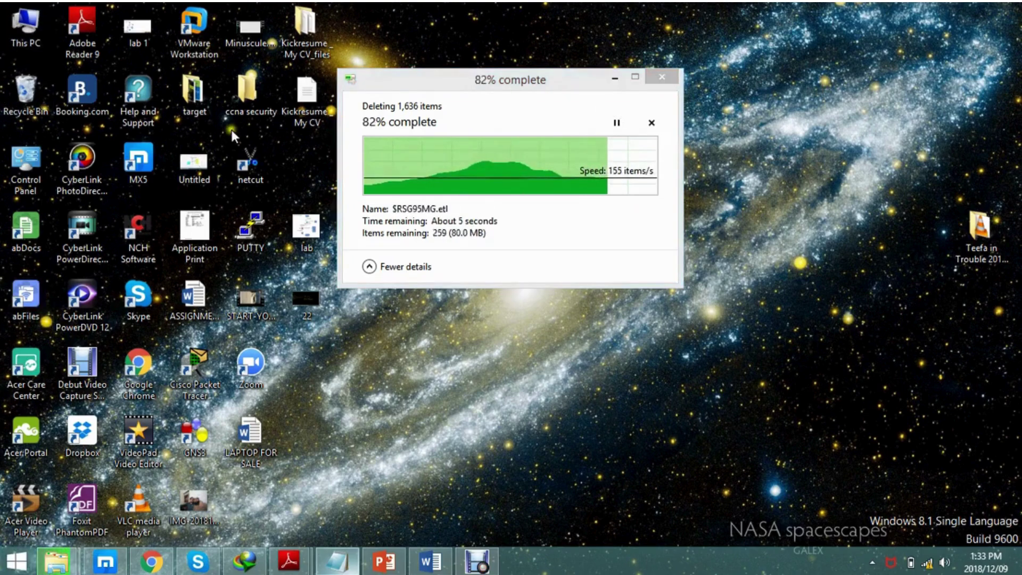
left_click(246, 236)
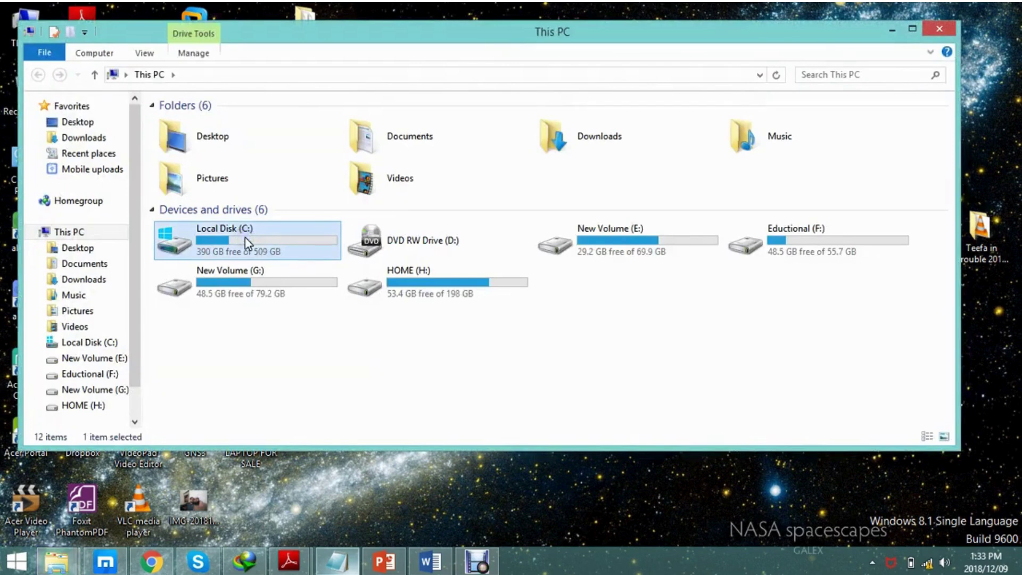
right_click(246, 243)
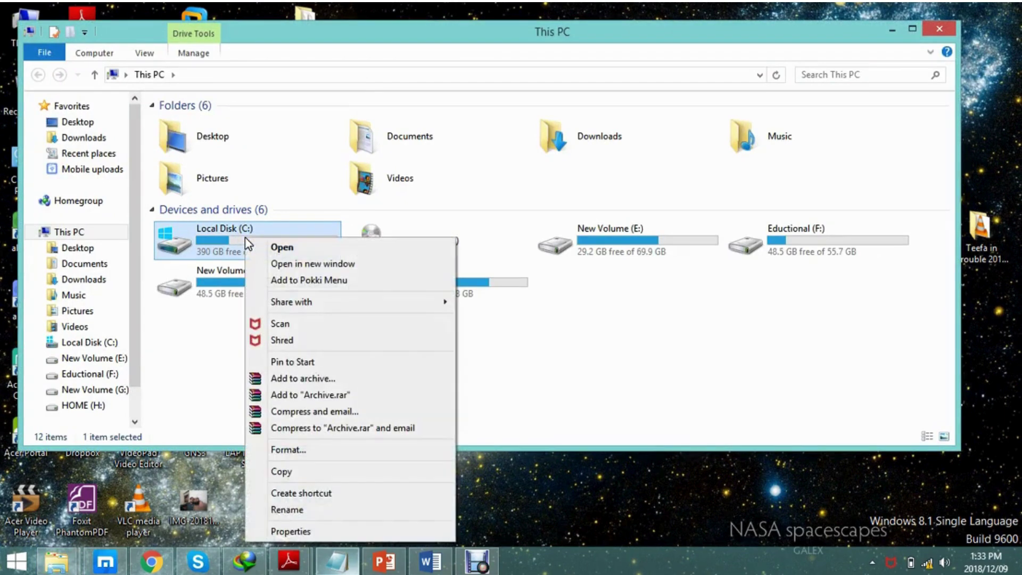
left_click(299, 526)
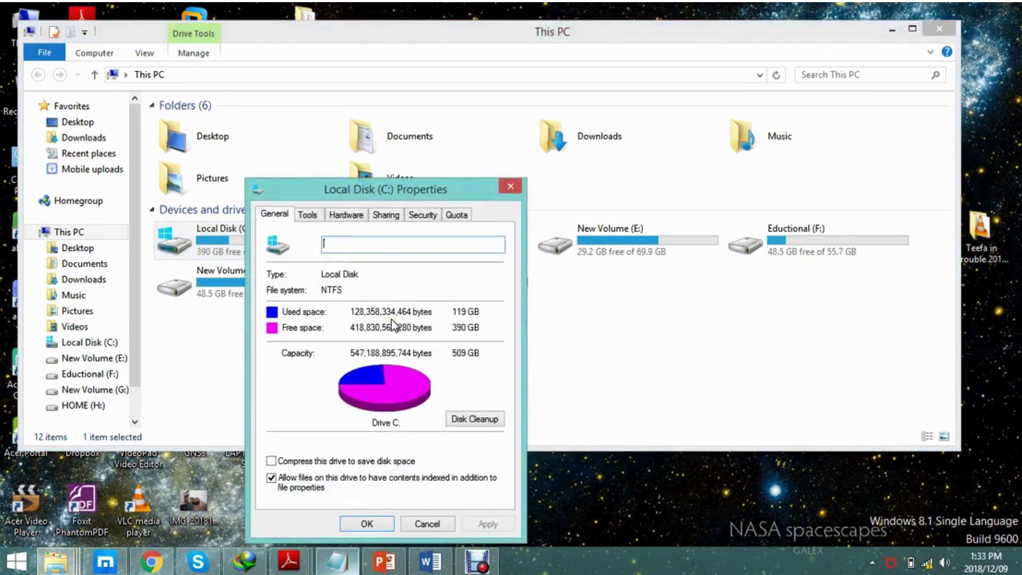
left_click(482, 421)
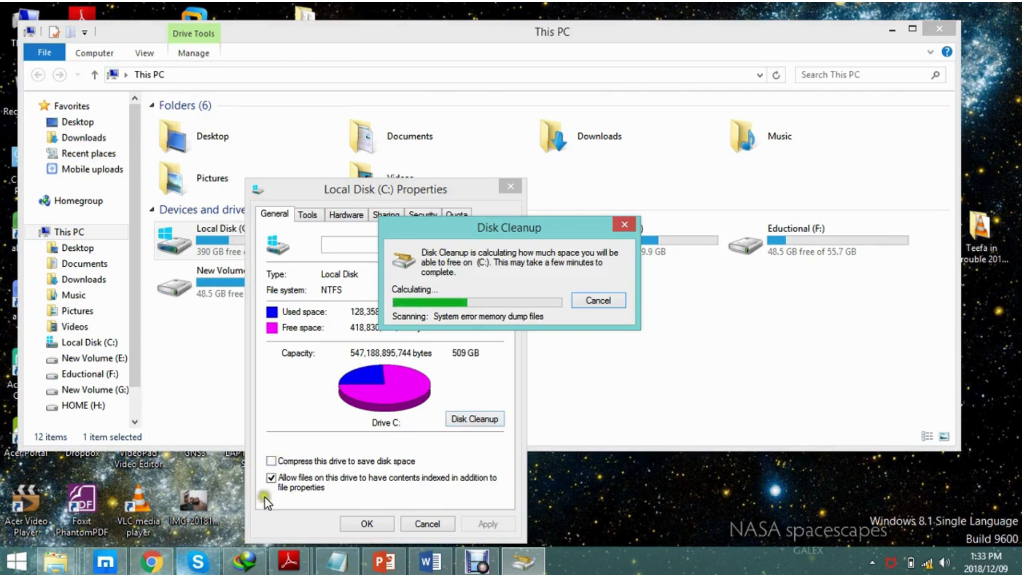
mouse_move(1019, 4)
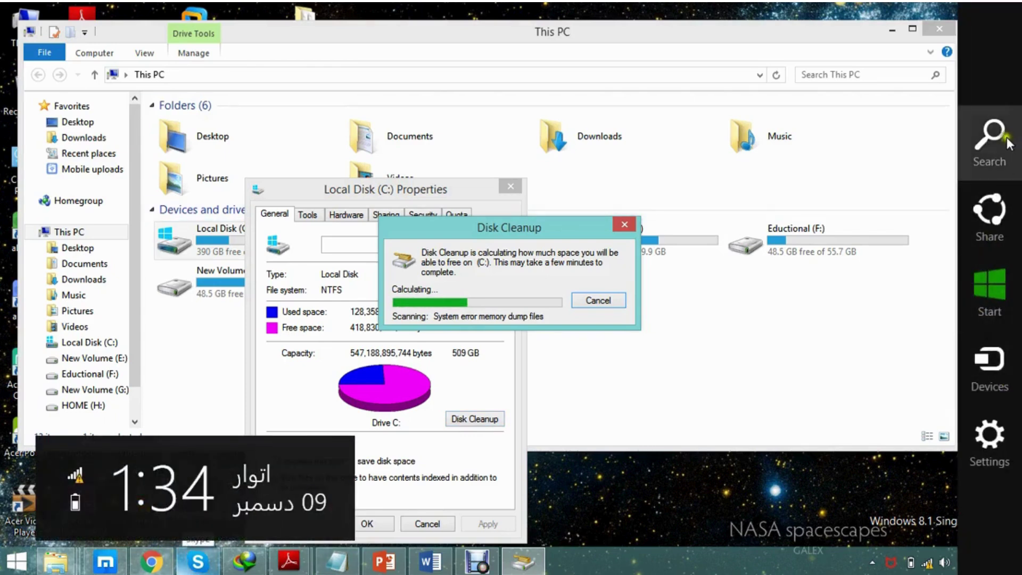
left_click(990, 144)
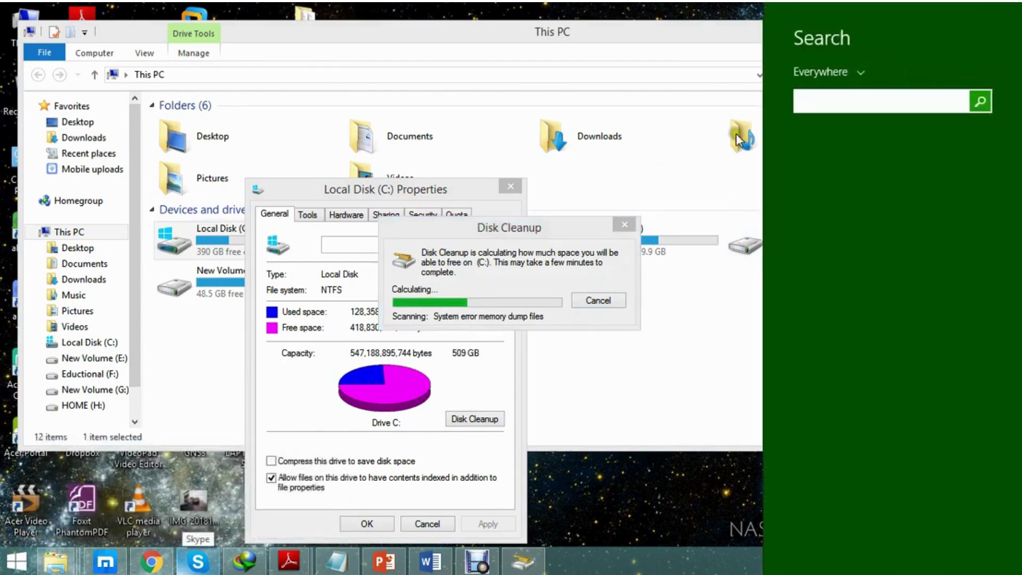
type("f")
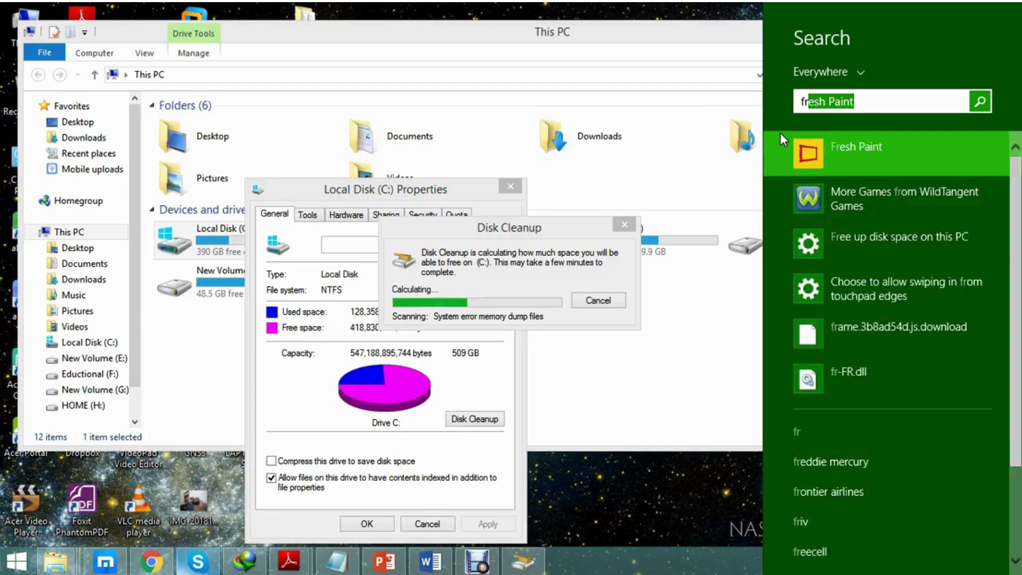
type("r")
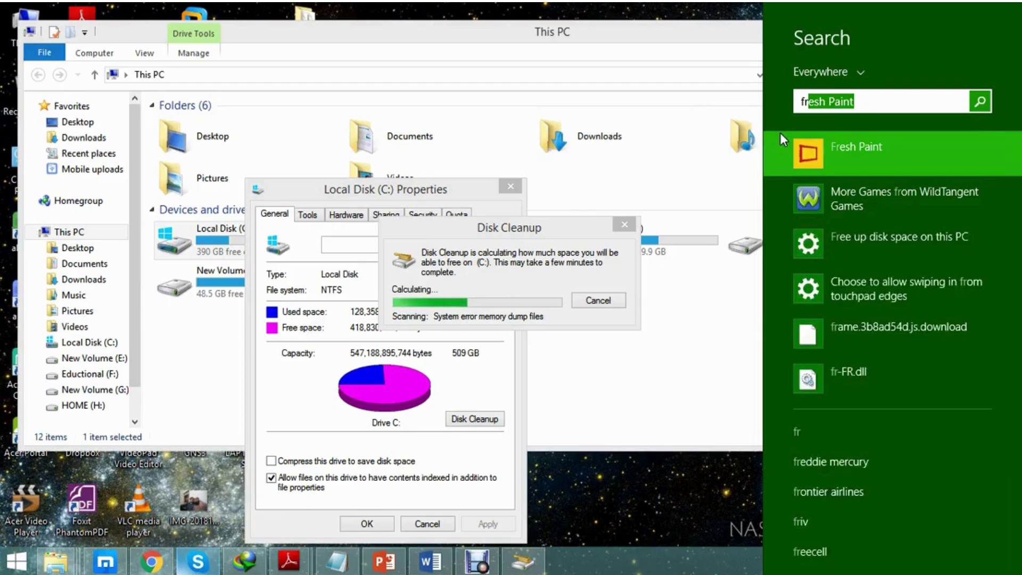
type("a")
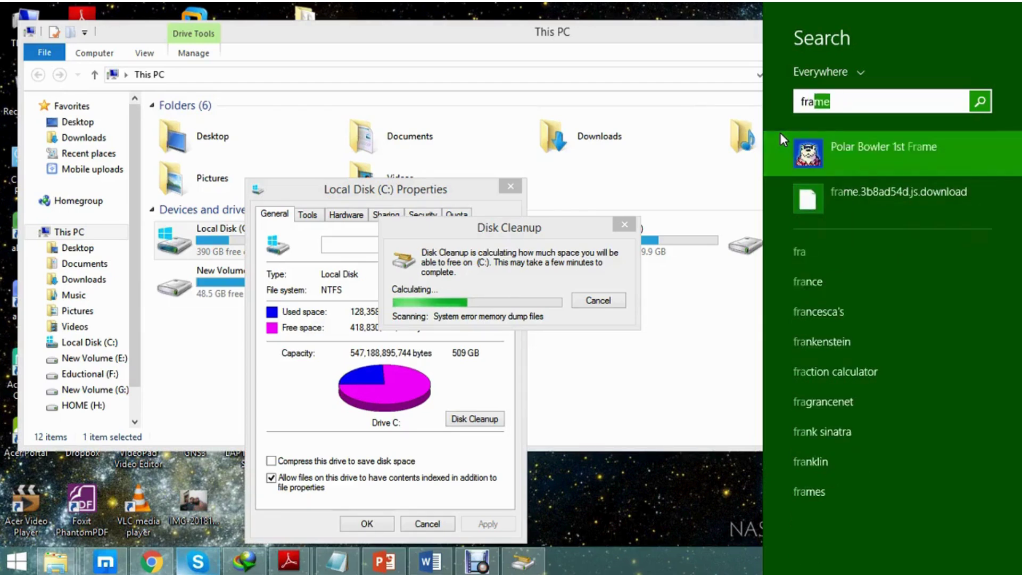
left_click(212, 250)
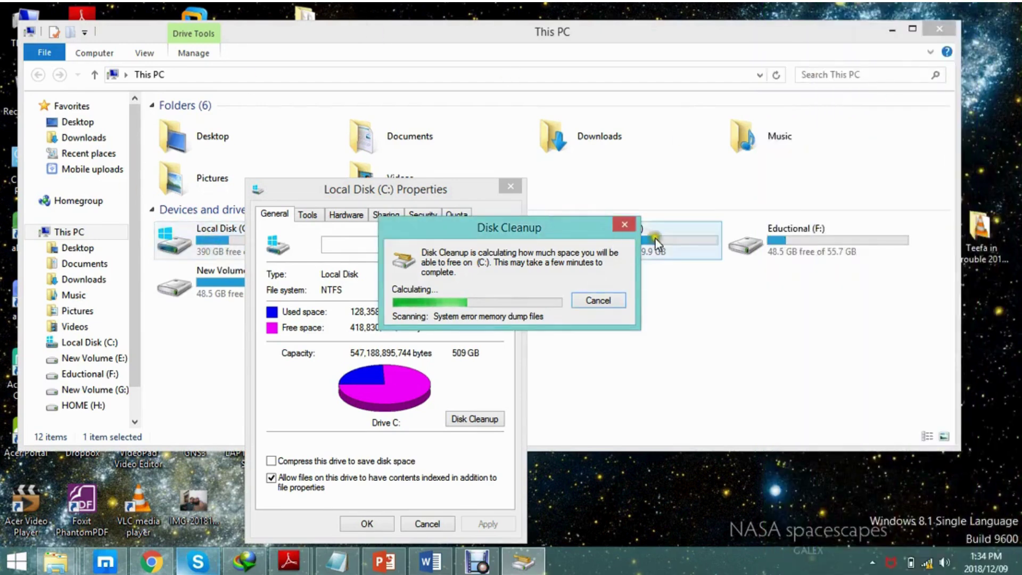
Step: Open the drive optimization tool from the properties of the Eductional (F:) drive
right_click(812, 238)
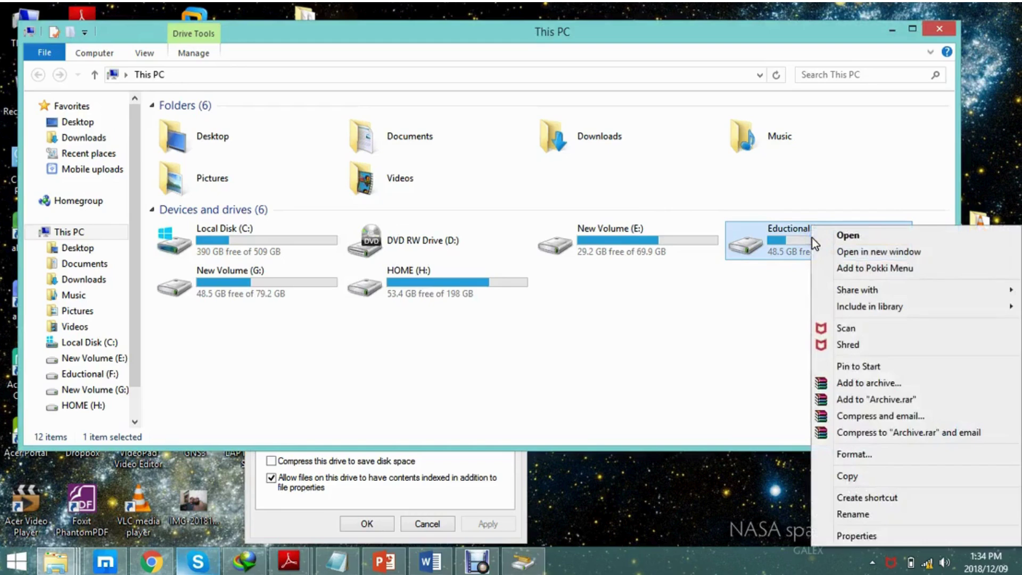
left_click(855, 534)
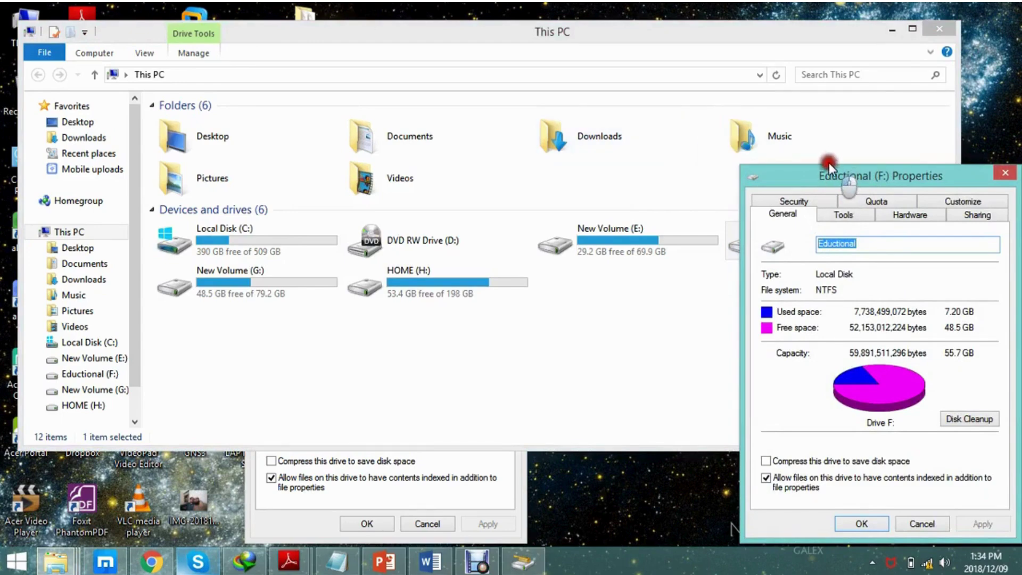
left_click_drag(822, 172, 533, 100)
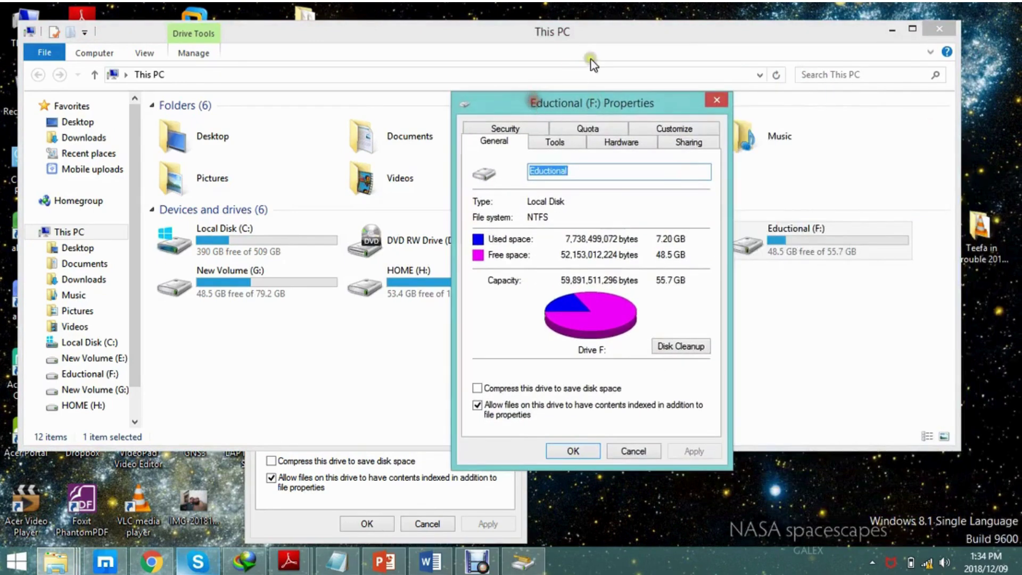
left_click(547, 143)
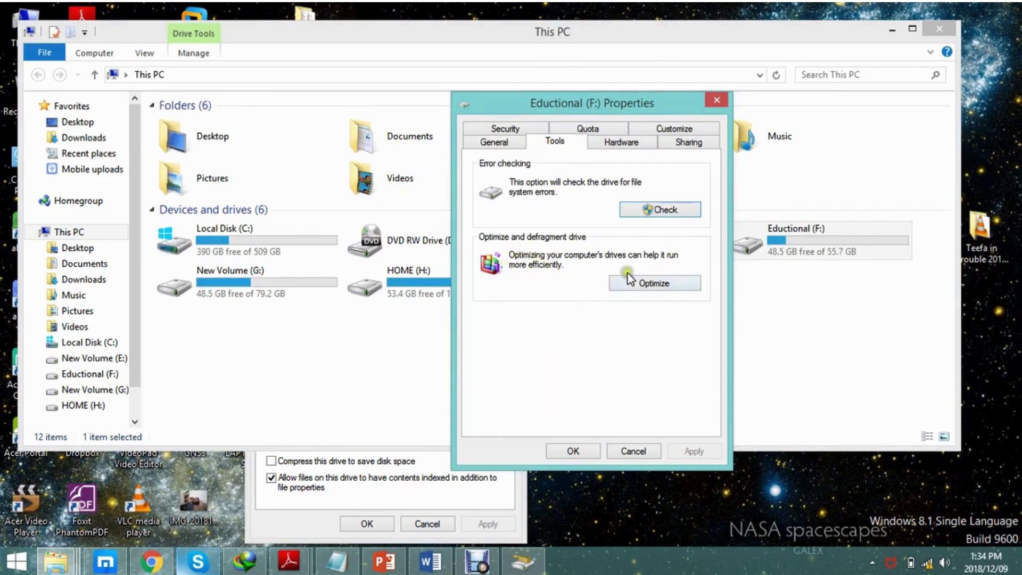
left_click(616, 283)
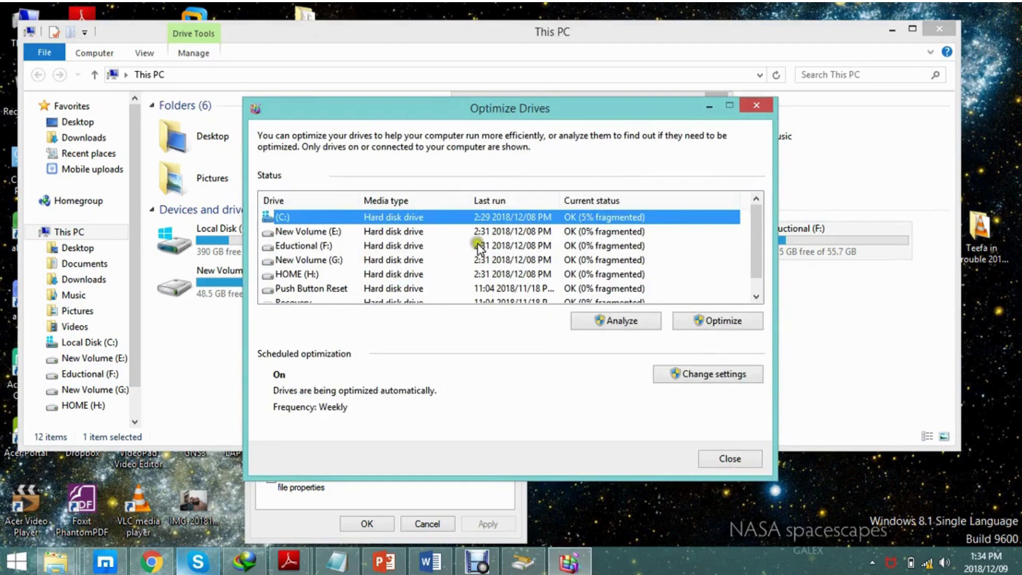
Step: Start optimizing drive C: and check its status in the list of drives
left_click(709, 323)
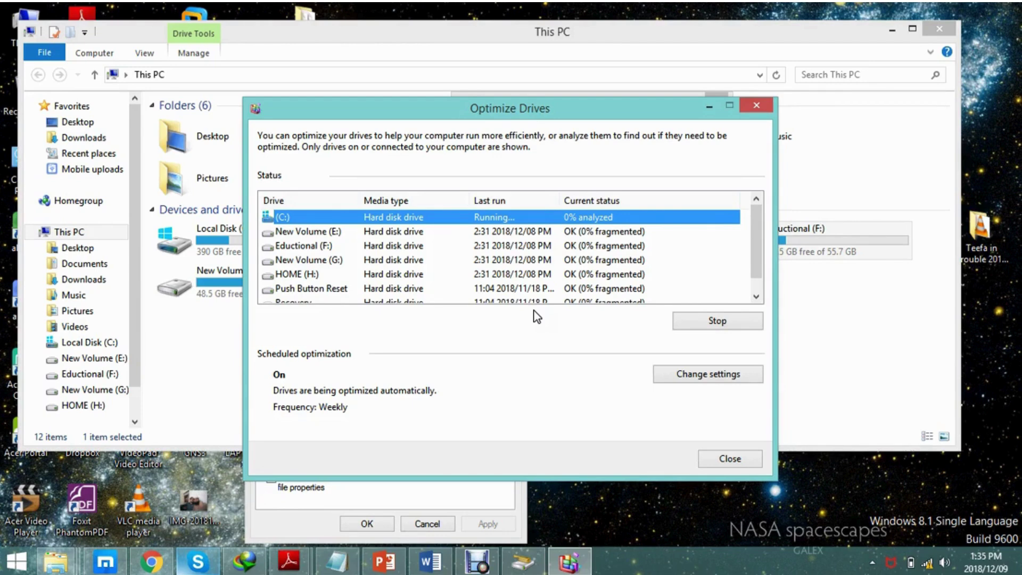
left_click(585, 231)
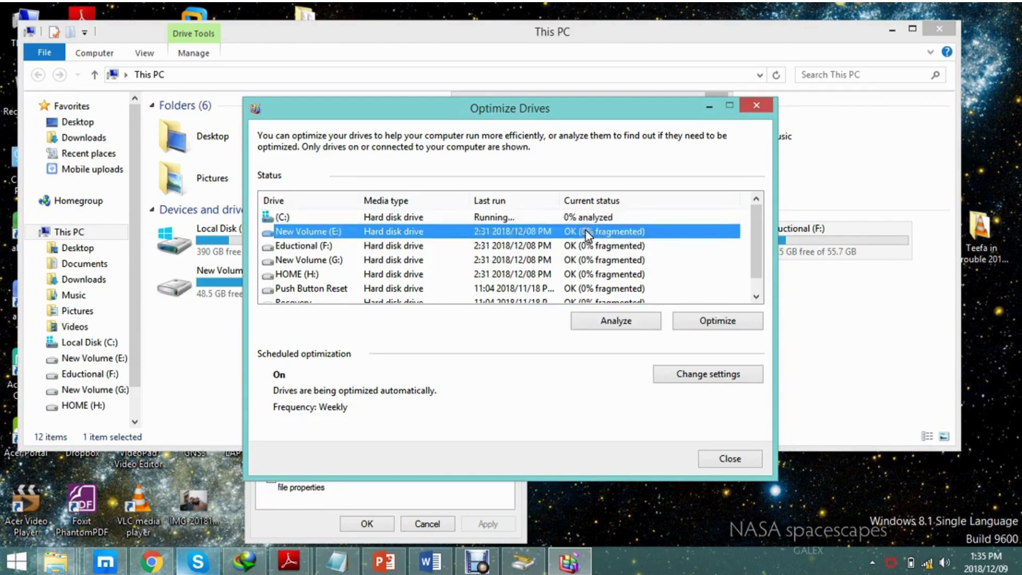
left_click(568, 220)
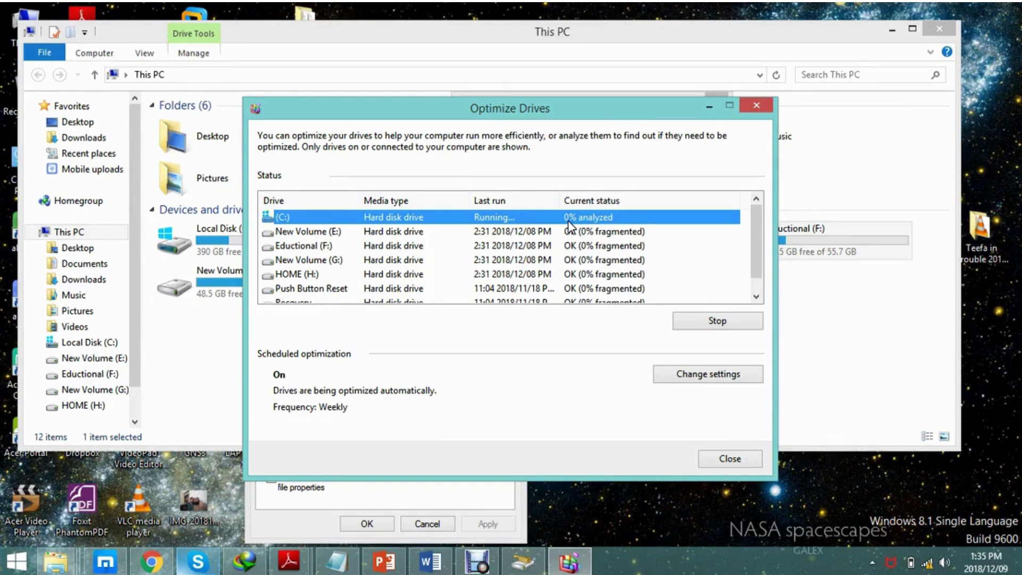
Step: Bring the Local Disk (C:) properties and the Disk Cleanup window back to the front to check the scan's progress
left_click(276, 510)
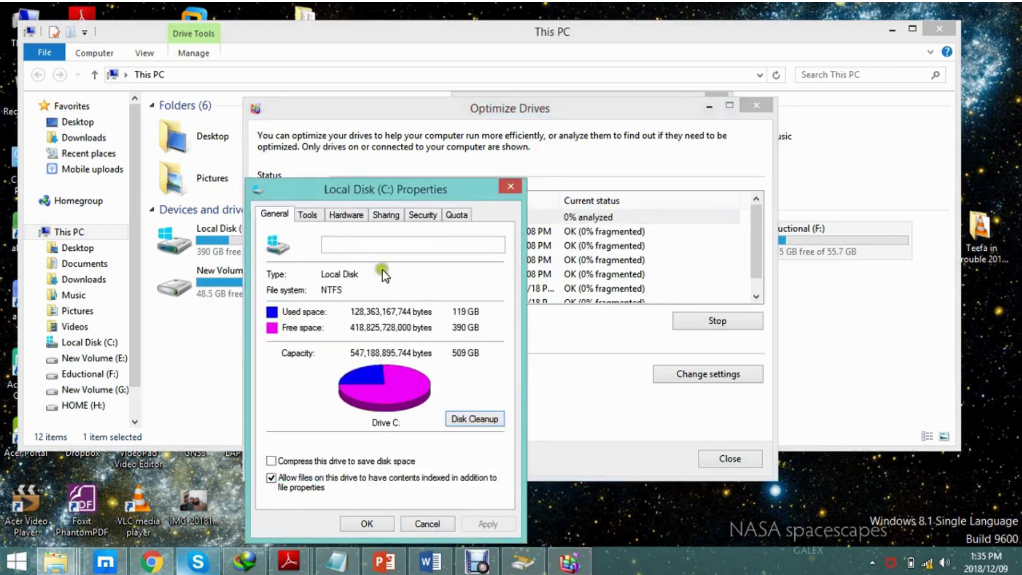
left_click(523, 565)
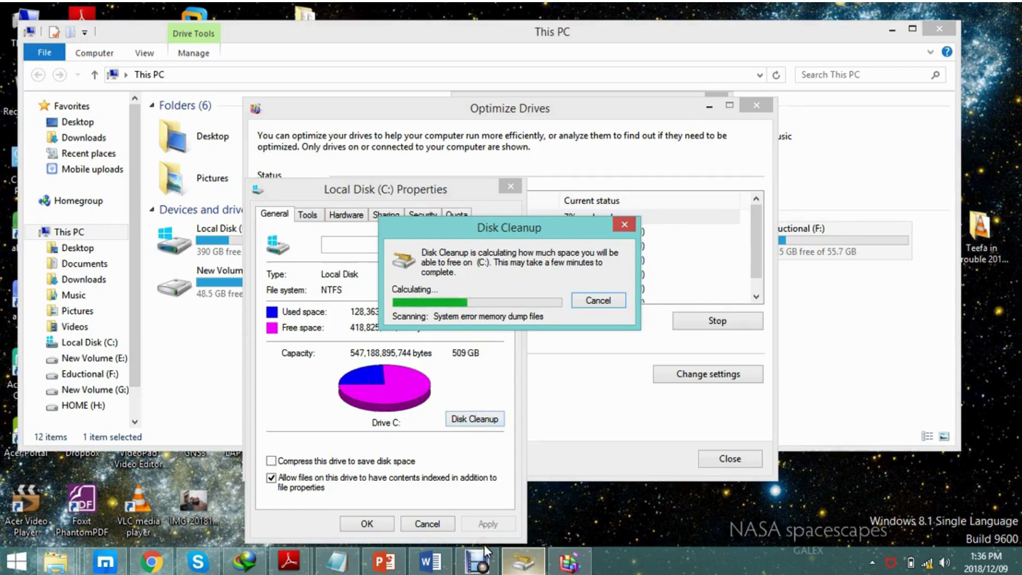
left_click(479, 559)
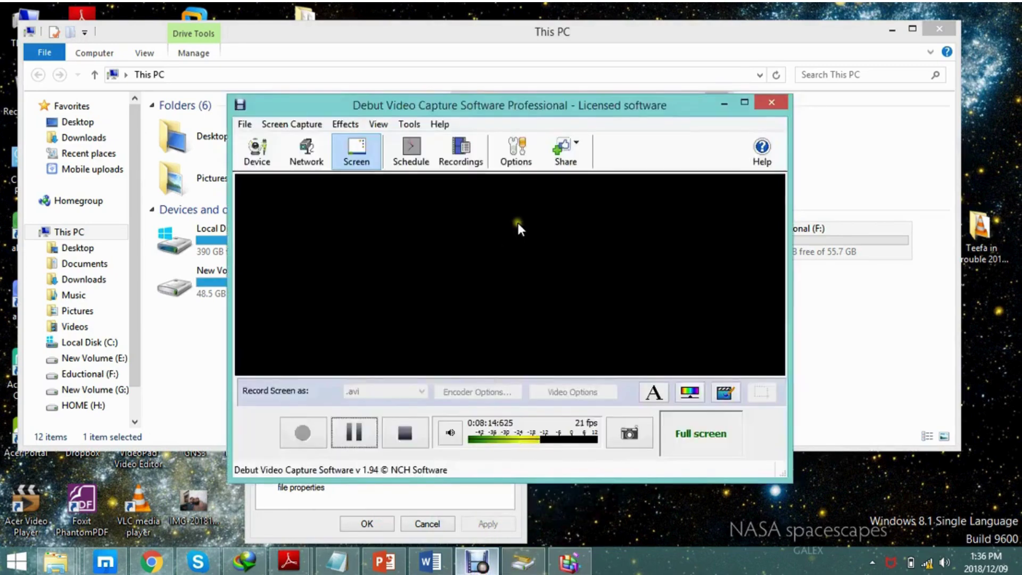
left_click(407, 432)
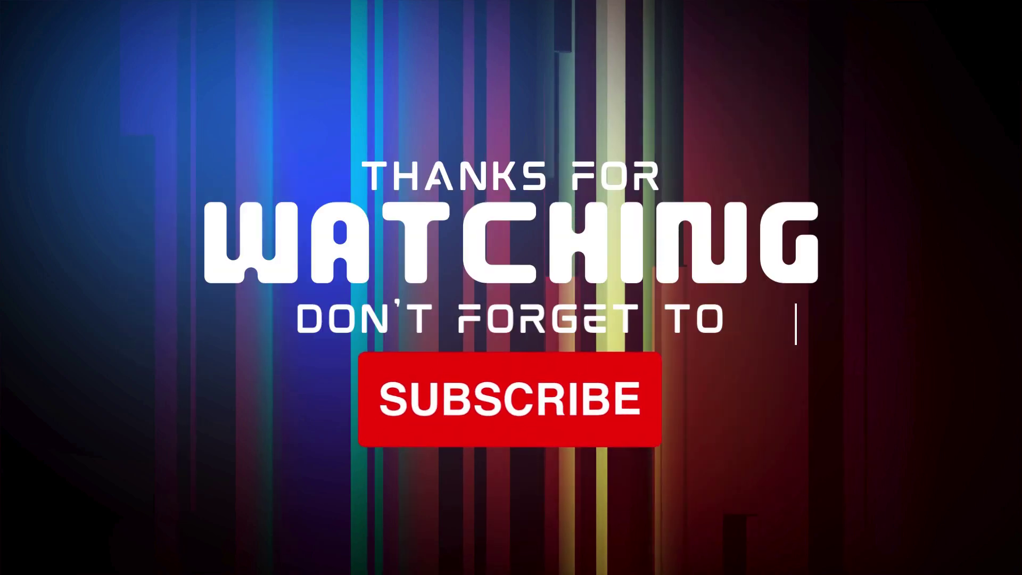